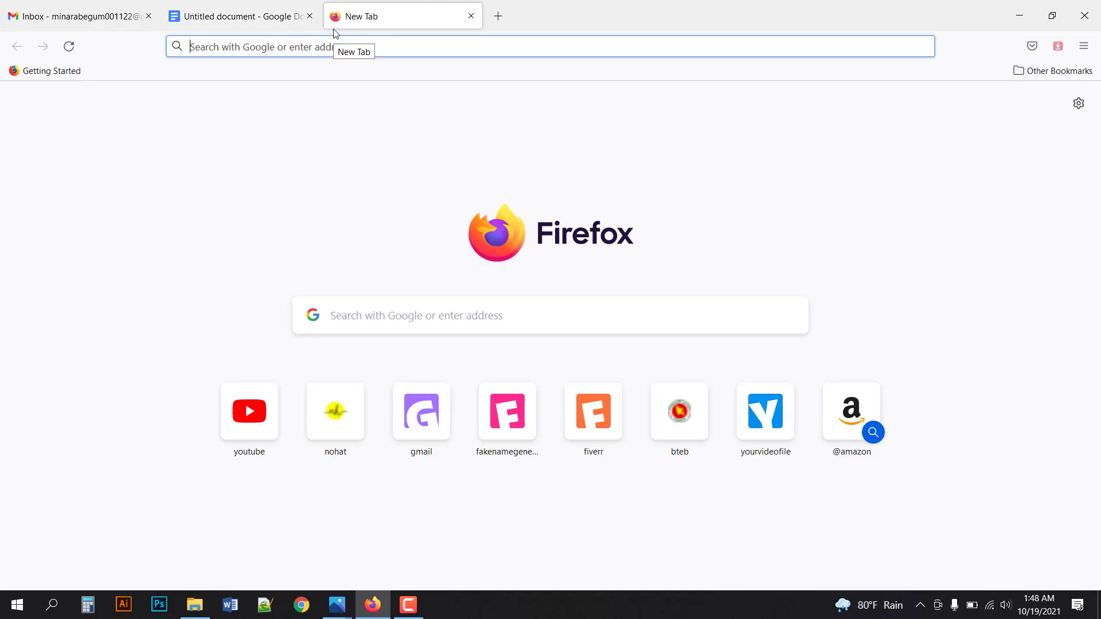
# Step: Search Google for 'e tin' and open the NBR e-TIN registration form
pyautogui.write('e tin')
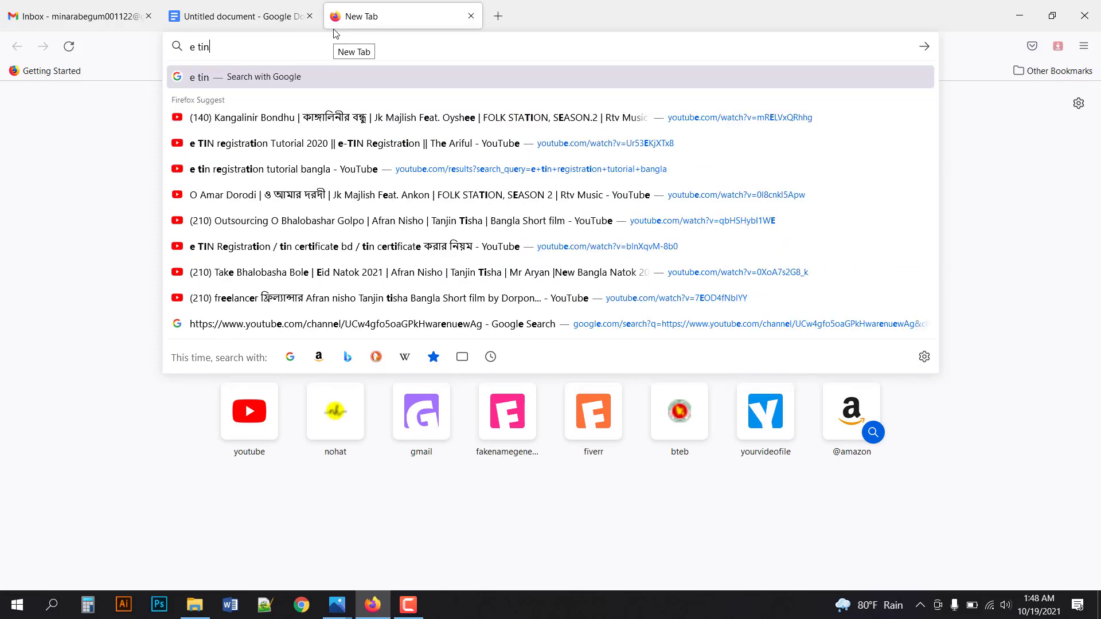
pyautogui.press('Return')
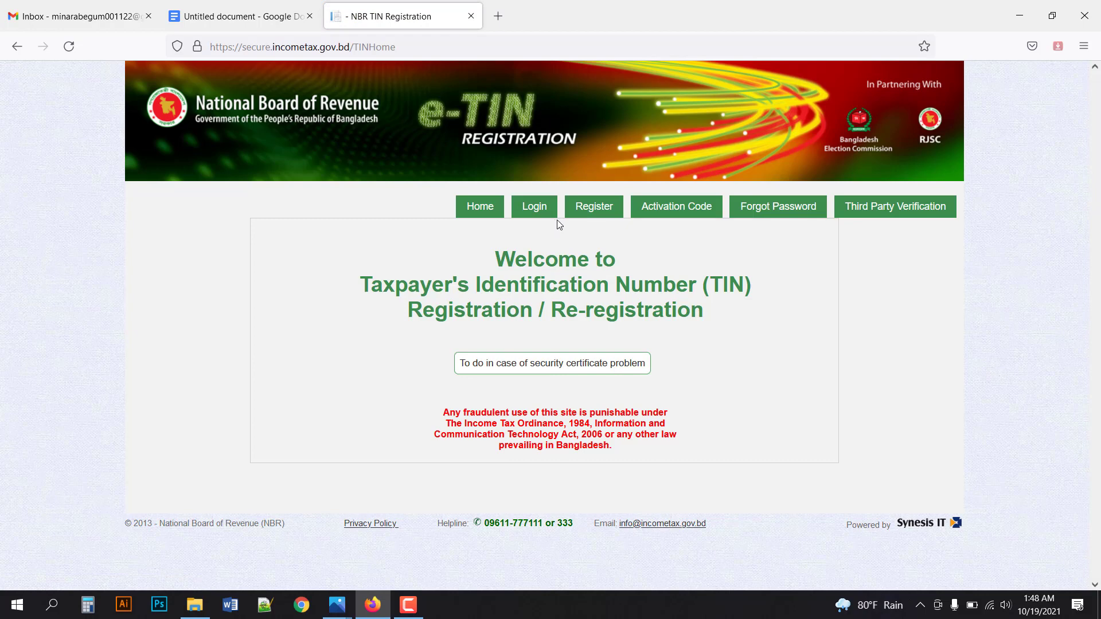
pyautogui.click(588, 213)
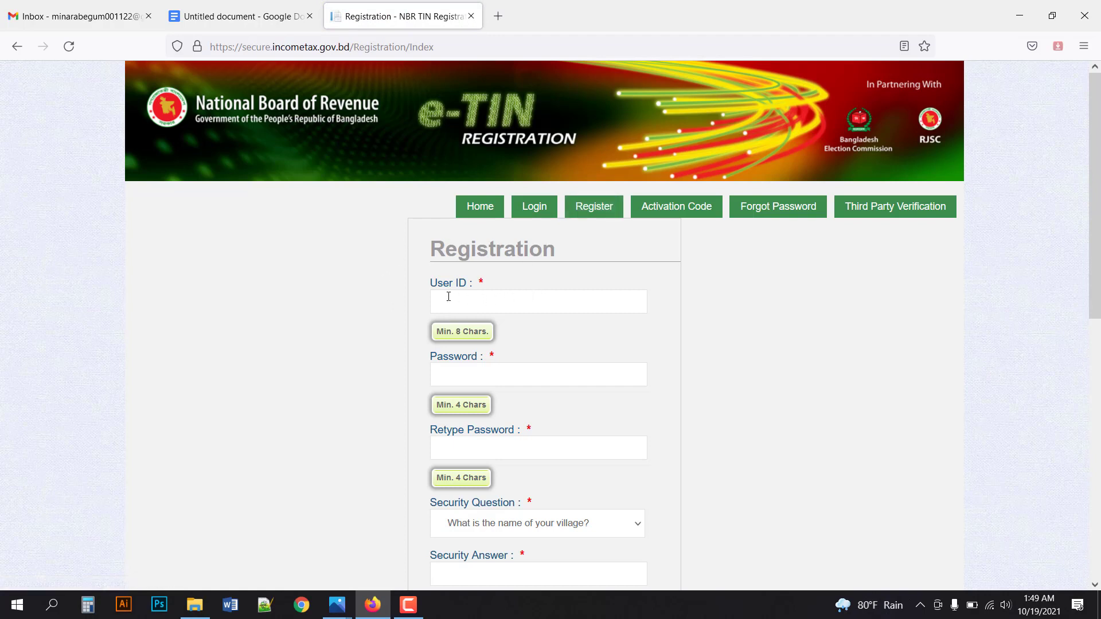
pyautogui.click(468, 380)
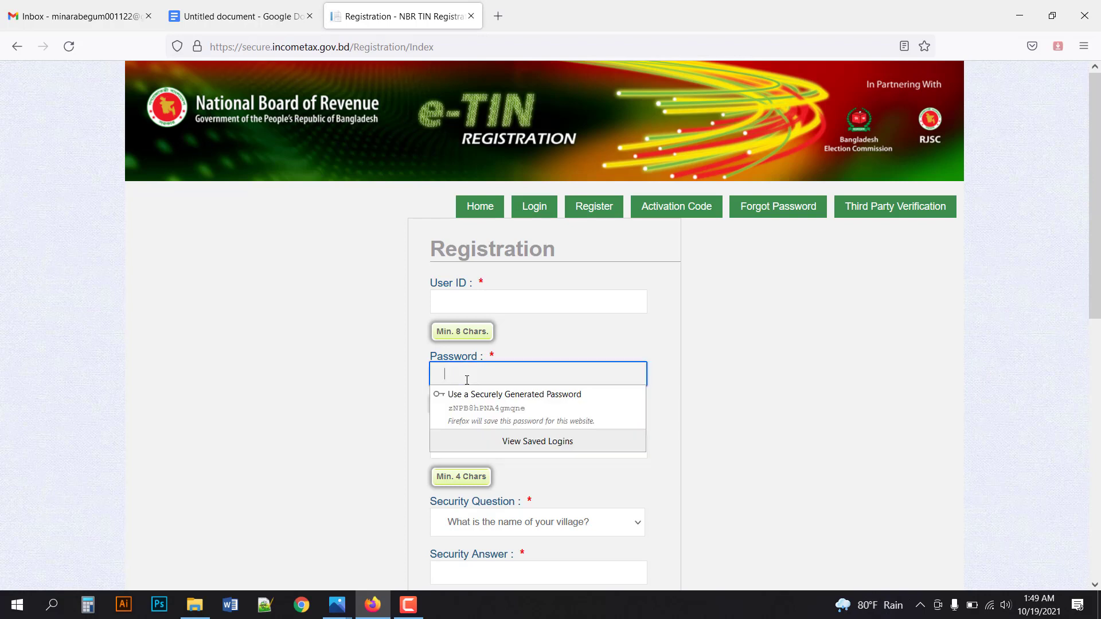
pyautogui.click(360, 380)
pyautogui.click(481, 443)
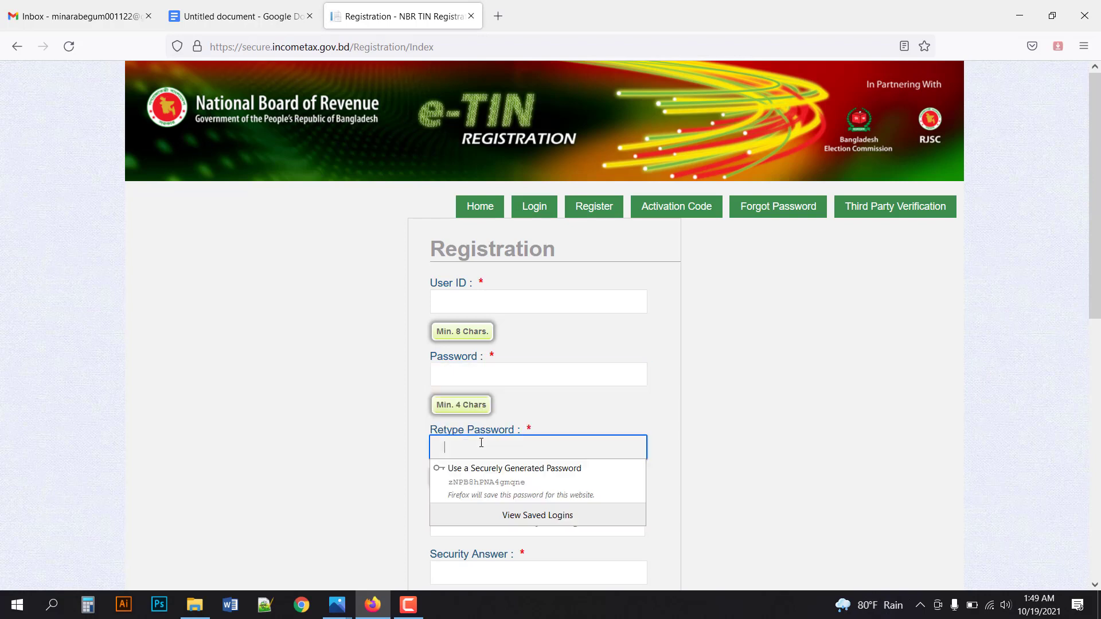
pyautogui.click(824, 400)
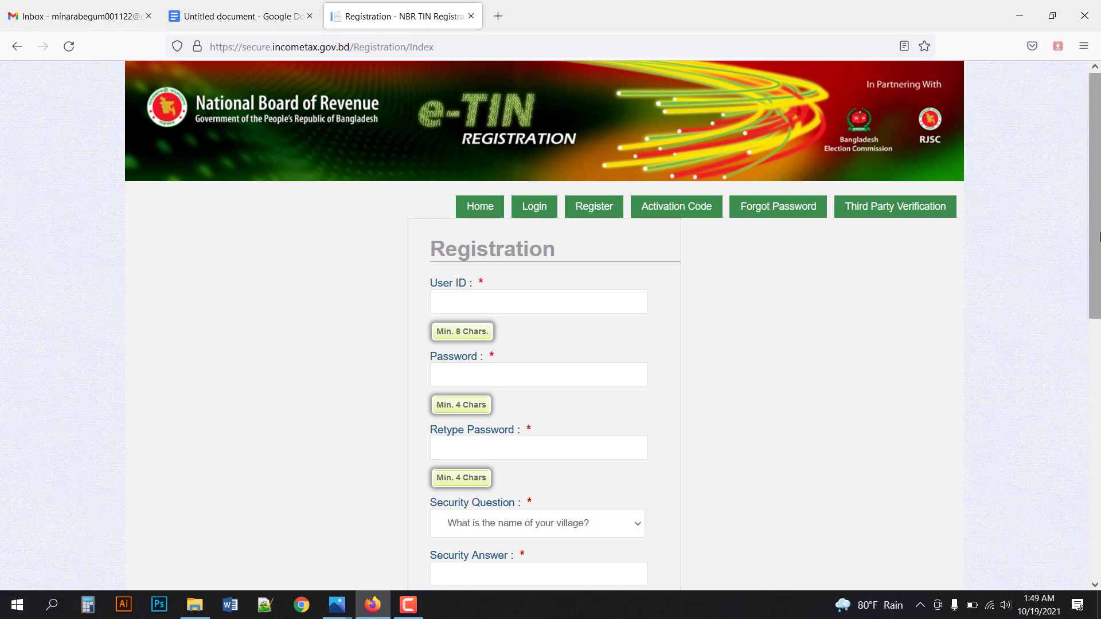
pyautogui.scroll(-4, 626, 525)
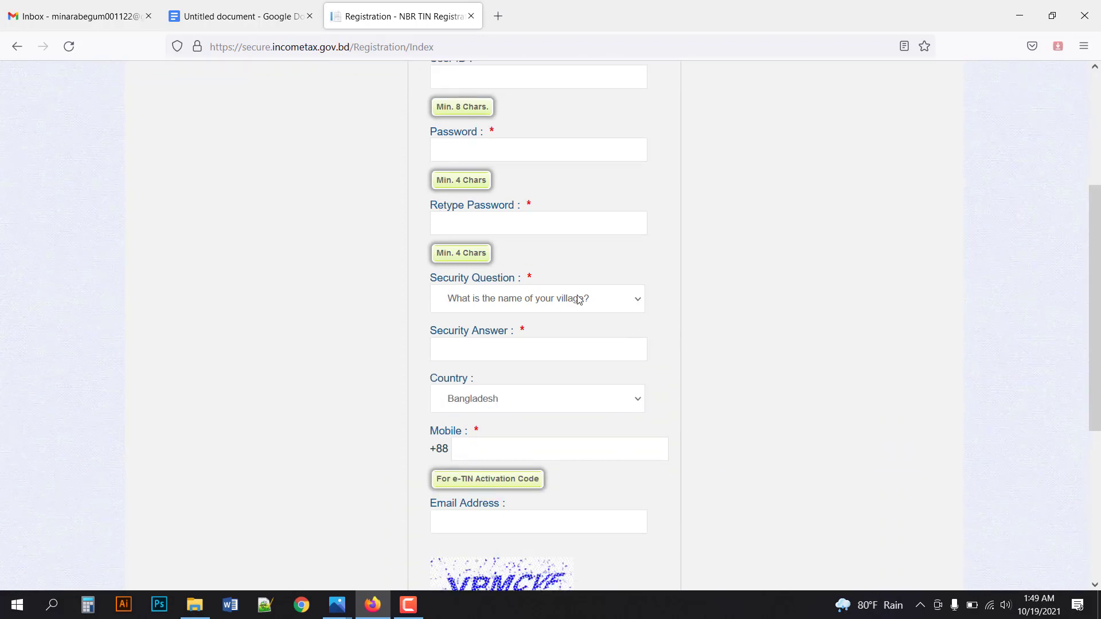
pyautogui.click(582, 301)
pyautogui.click(775, 301)
pyautogui.click(593, 300)
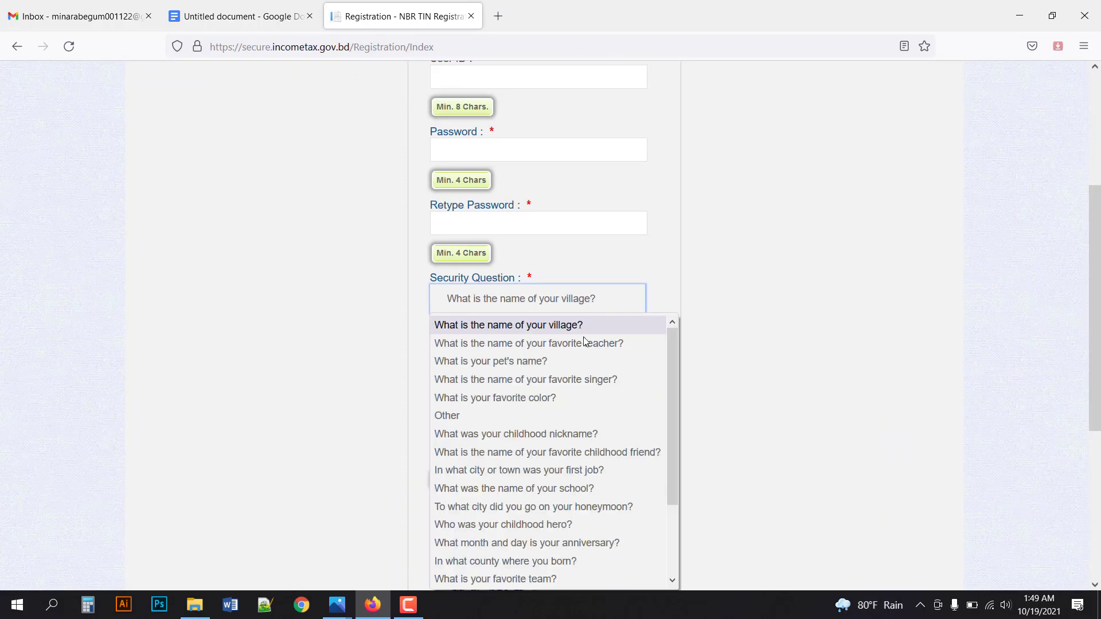
pyautogui.click(732, 282)
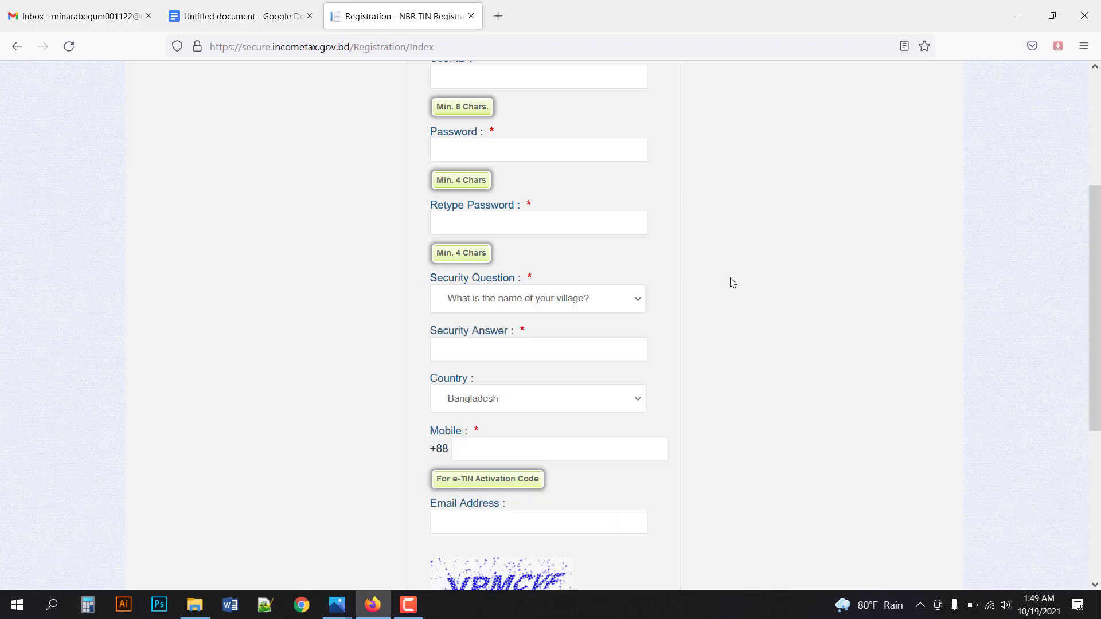
pyautogui.click(473, 353)
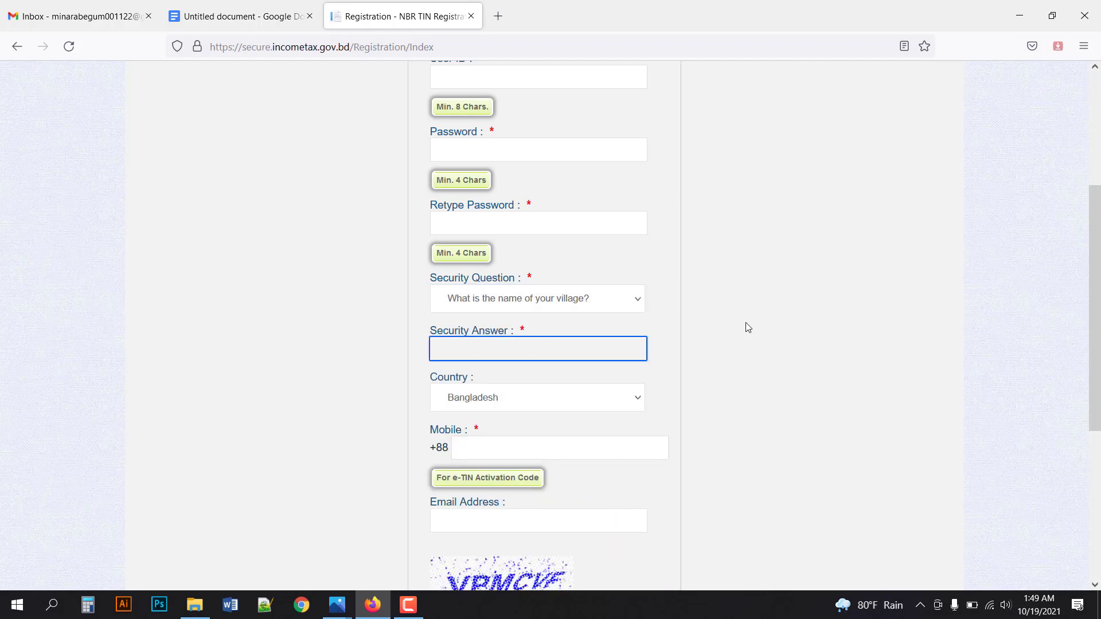
pyautogui.scroll(-2, 1097, 290)
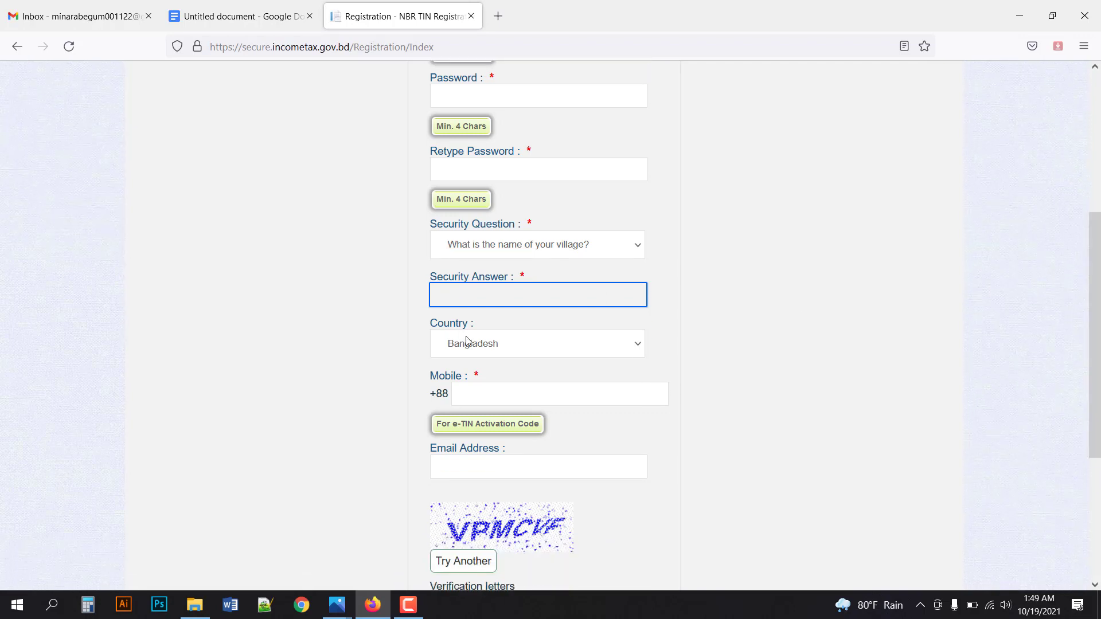
pyautogui.moveTo(1097, 335); pyautogui.dragTo(1096, 365)
pyautogui.scroll(-1, 1097, 365)
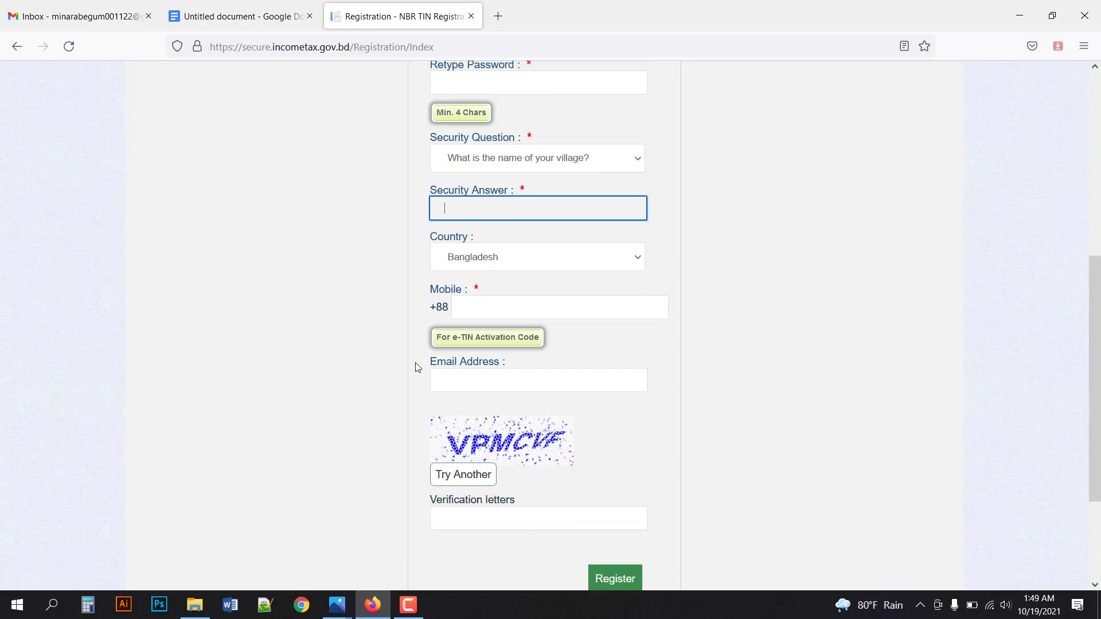
pyautogui.click(493, 312)
pyautogui.click(468, 381)
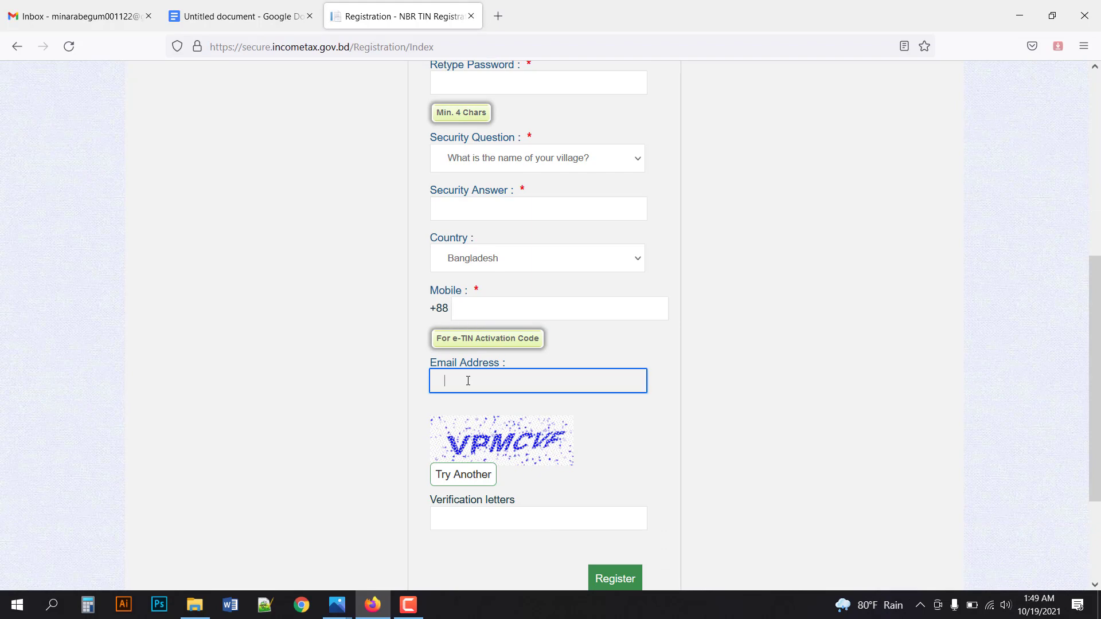
pyautogui.moveTo(1094, 343); pyautogui.dragTo(1094, 387)
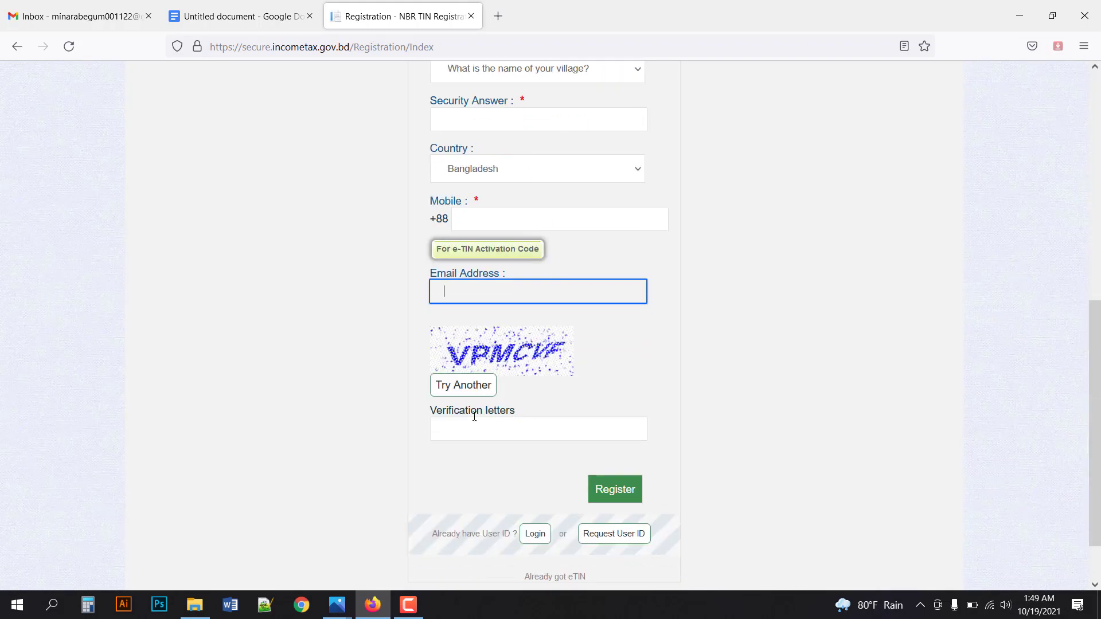
pyautogui.click(468, 433)
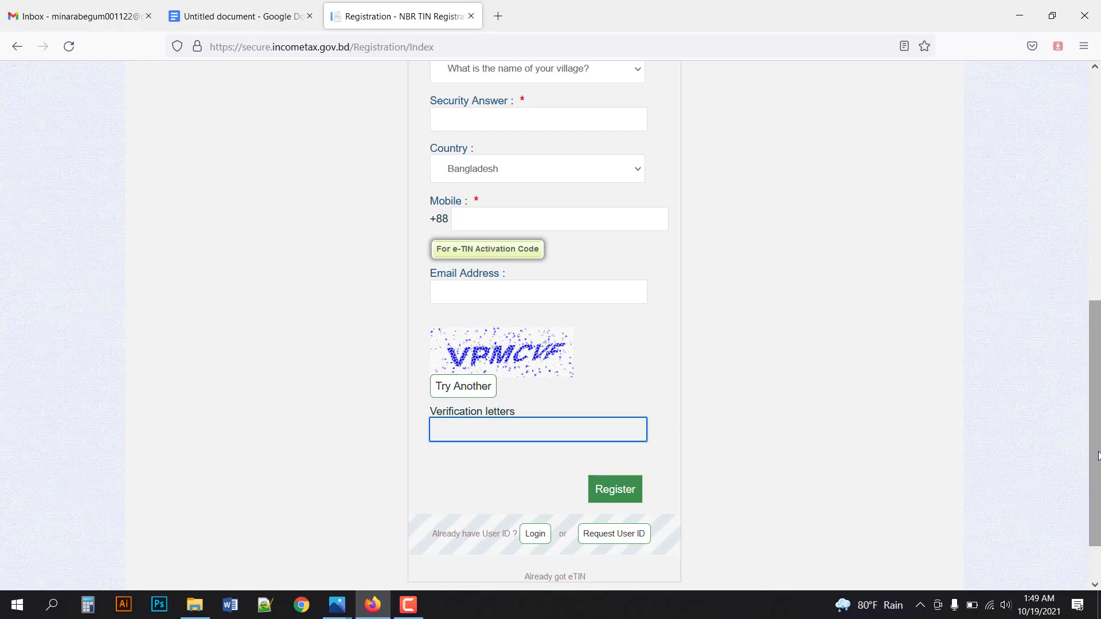
pyautogui.moveTo(1099, 456); pyautogui.dragTo(1086, 298)
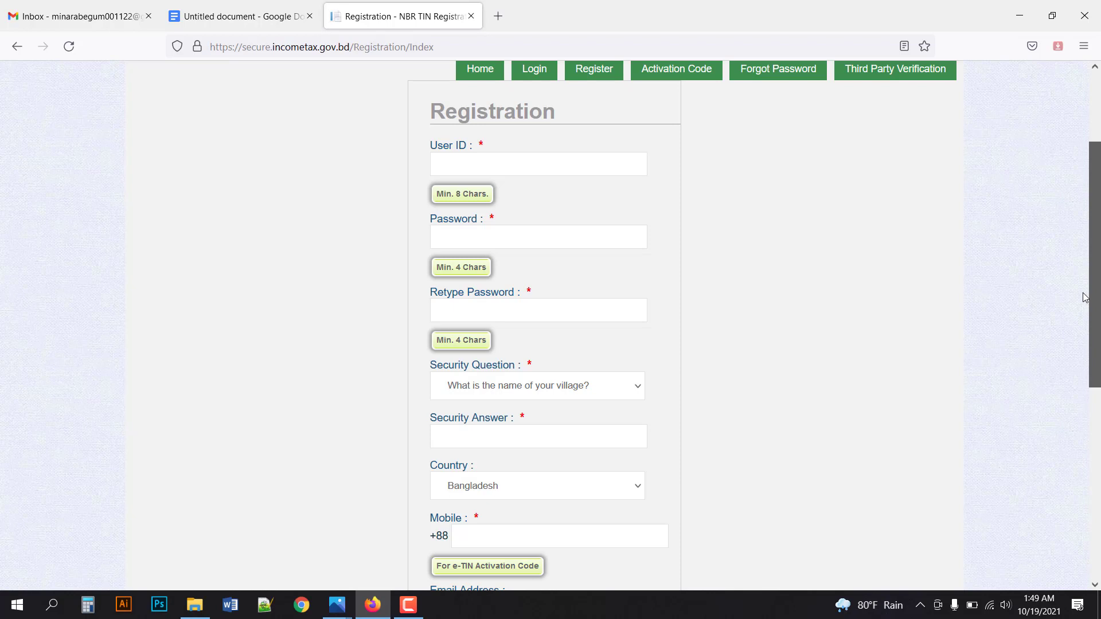
# Step: Paste the phone number from the other document into User ID and enter the password
pyautogui.click(476, 164)
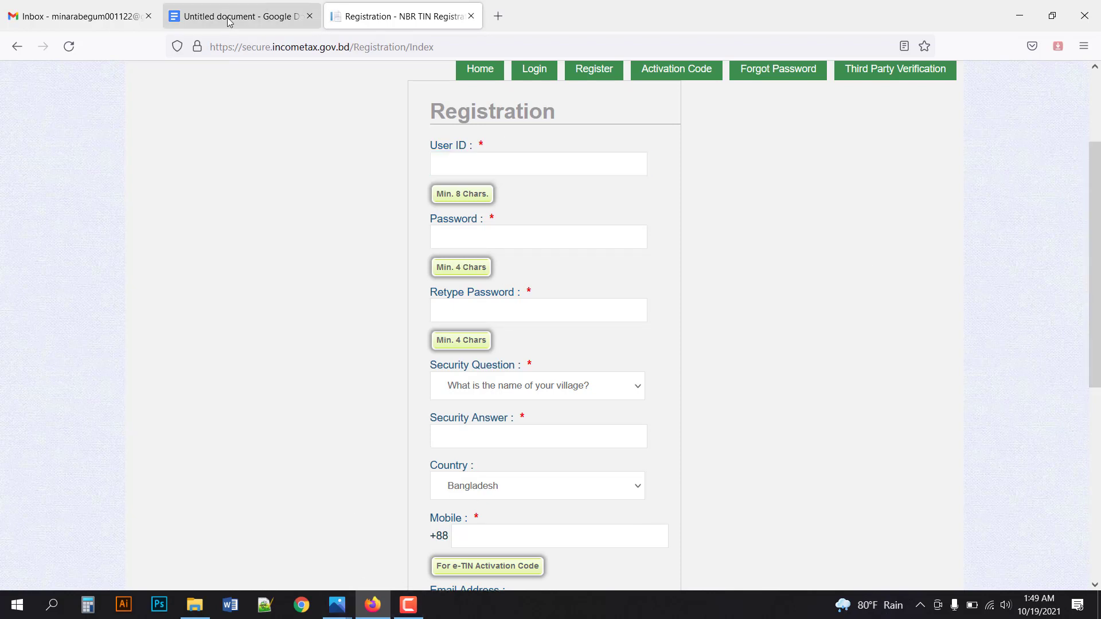
pyautogui.click(241, 16)
pyautogui.hotkey('ctrl', 'c')
pyautogui.click(404, 16)
pyautogui.hotkey('ctrl', 'v')
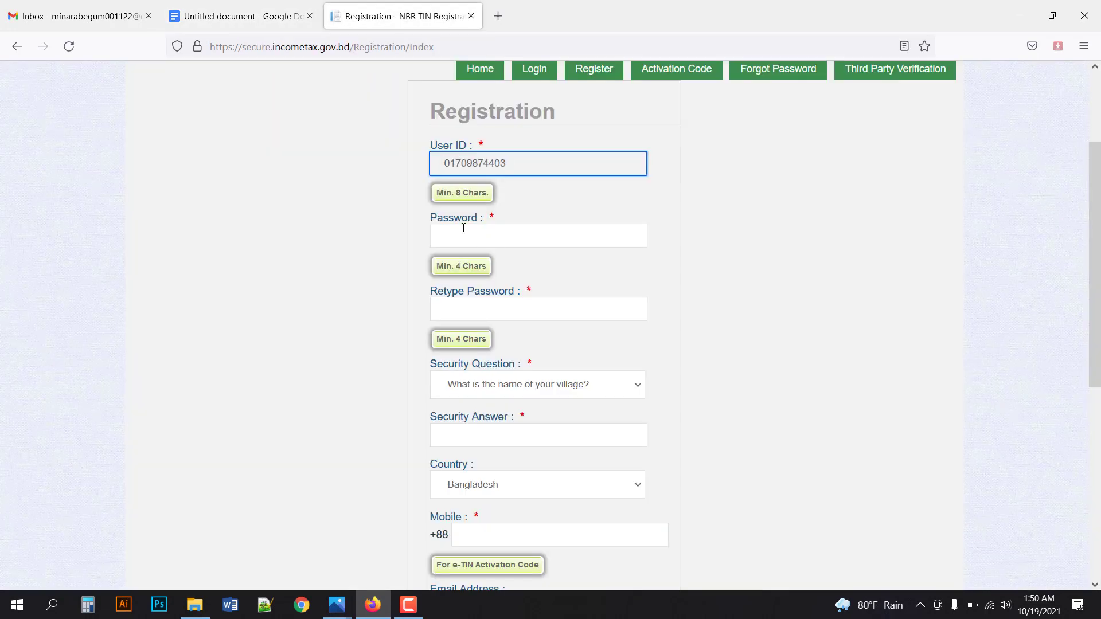
pyautogui.press('Tab')
pyautogui.write('**********')
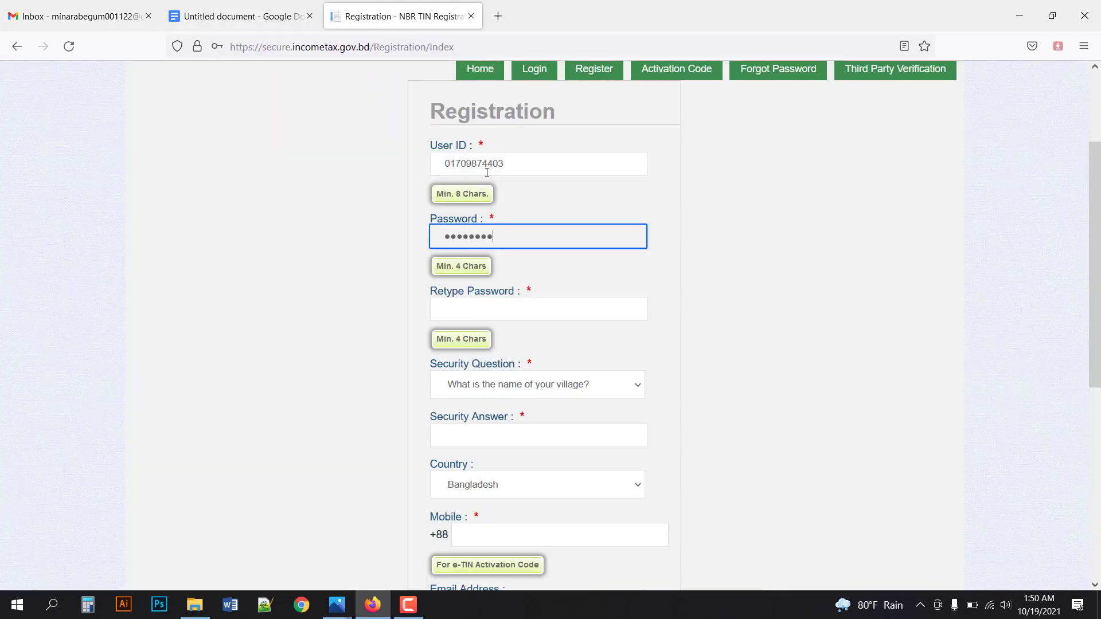
# Step: Retype the password and enter the village name as the security answer
pyautogui.click(526, 303)
pyautogui.write('**********')
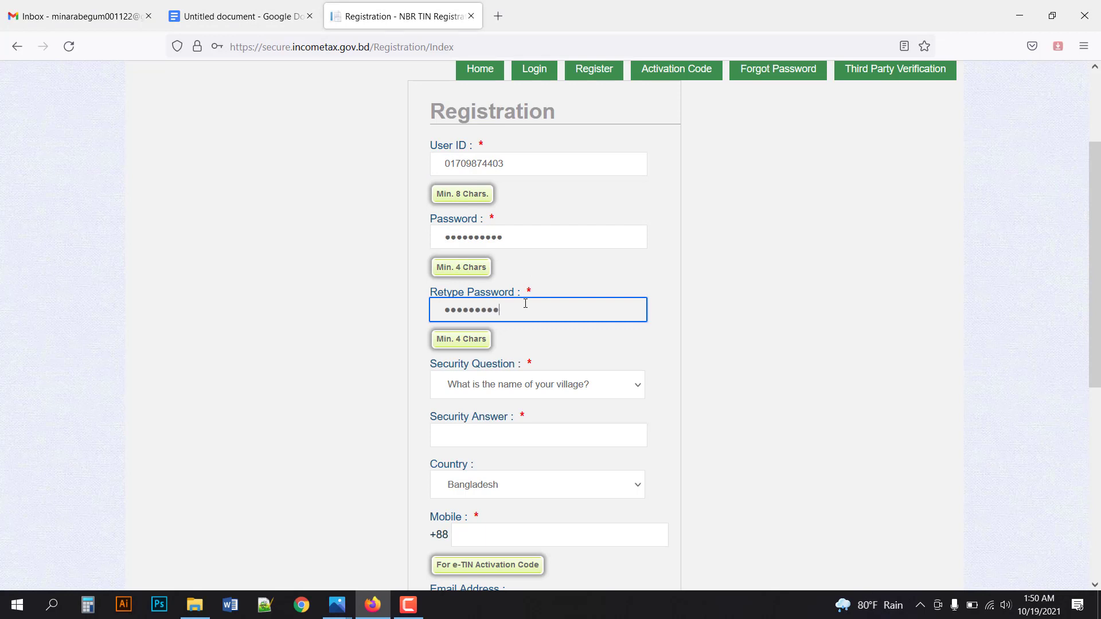
pyautogui.click(489, 438)
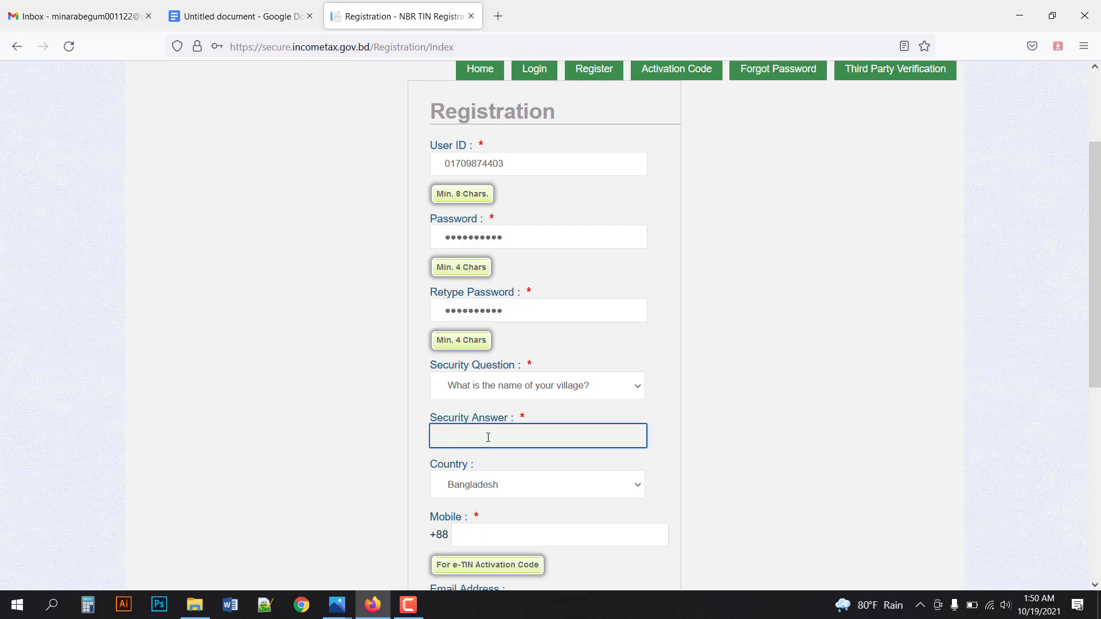
# Step: Copy the User ID number into the Mobile number field
pyautogui.click(500, 539)
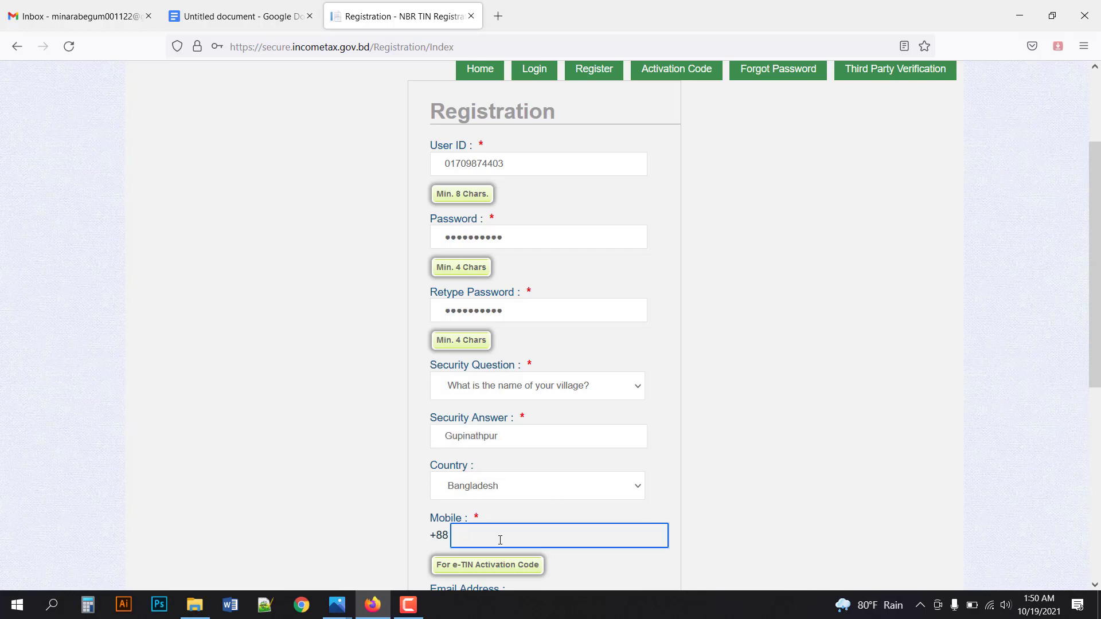
pyautogui.click(534, 171)
pyautogui.hotkey('ctrl', 'a')
pyautogui.hotkey('ctrl', 'c')
pyautogui.click(499, 536)
pyautogui.hotkey('ctrl', 'v')
# Step: Scroll through the completed form and submit the registration
pyautogui.scroll(-1, 531, 529)
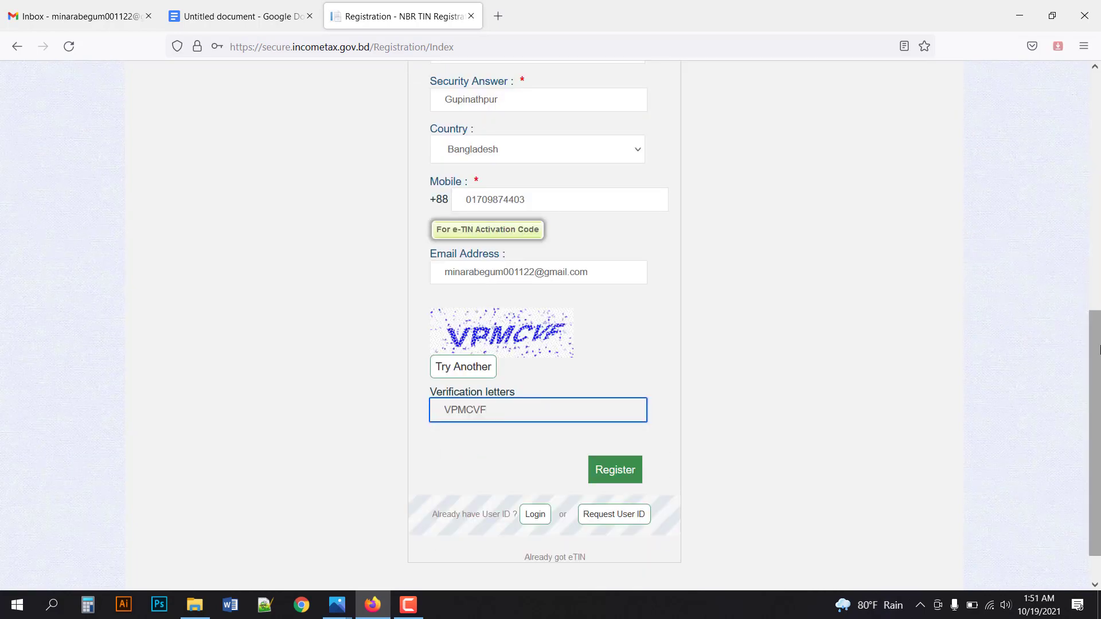
pyautogui.scroll(4, 1090, 276)
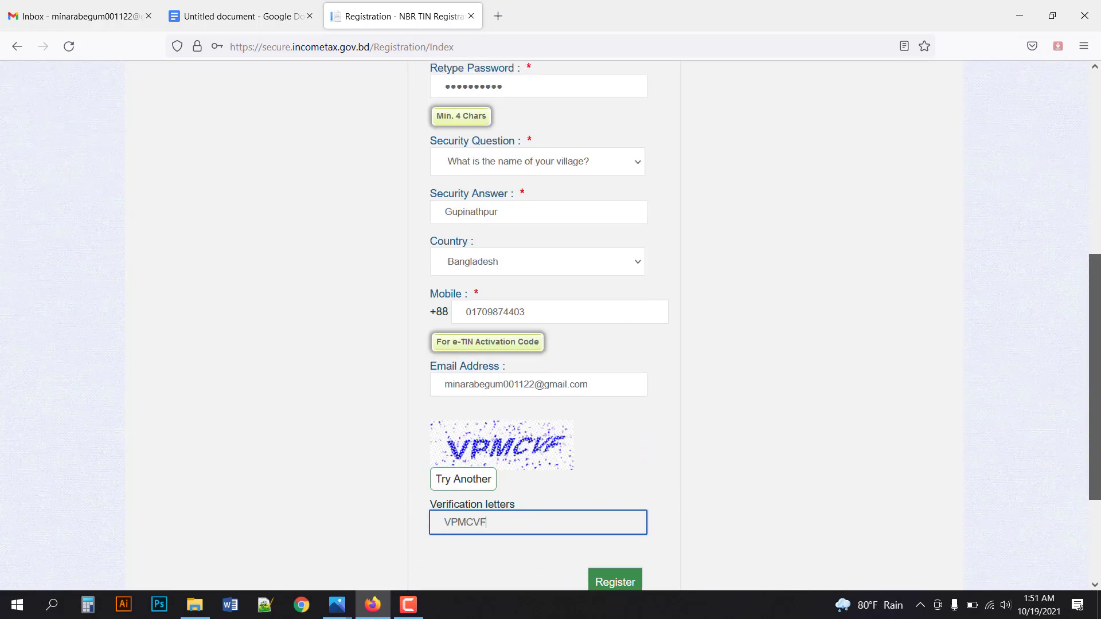
pyautogui.moveTo(1096, 253); pyautogui.dragTo(1097, 175)
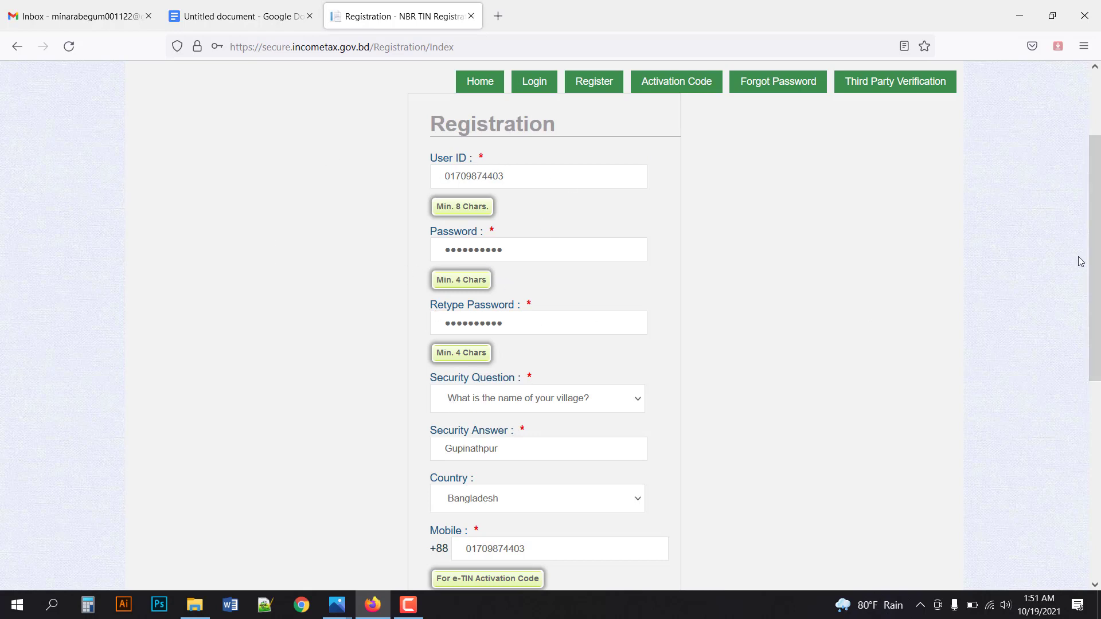
pyautogui.scroll(-1, 1099, 265)
pyautogui.moveTo(1099, 265); pyautogui.dragTo(1099, 359)
pyautogui.scroll(-3, 1099, 360)
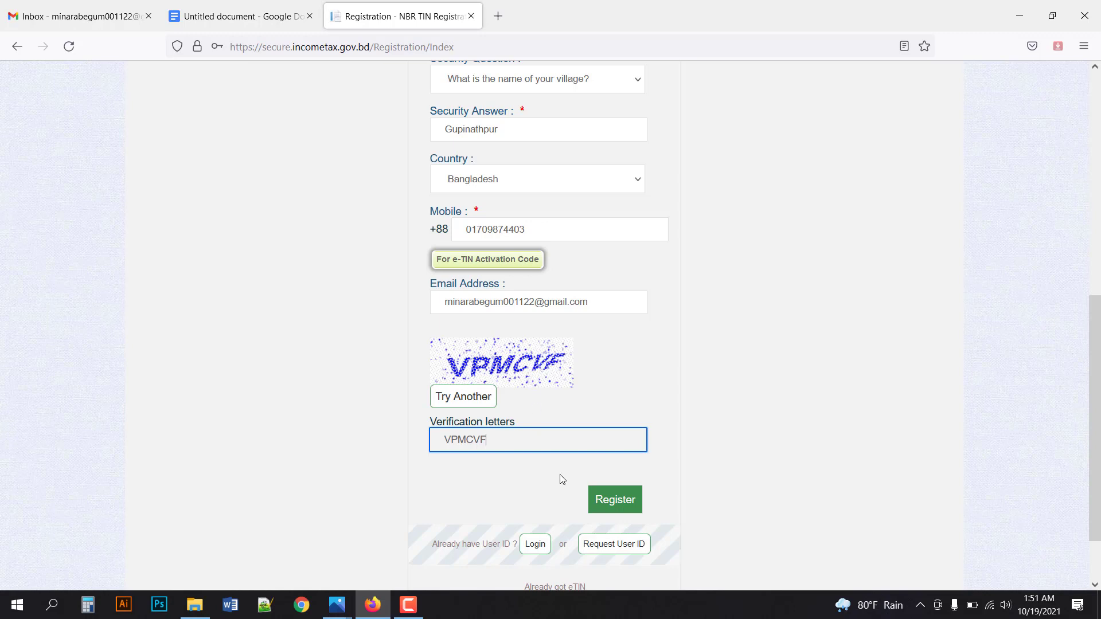
pyautogui.click(615, 500)
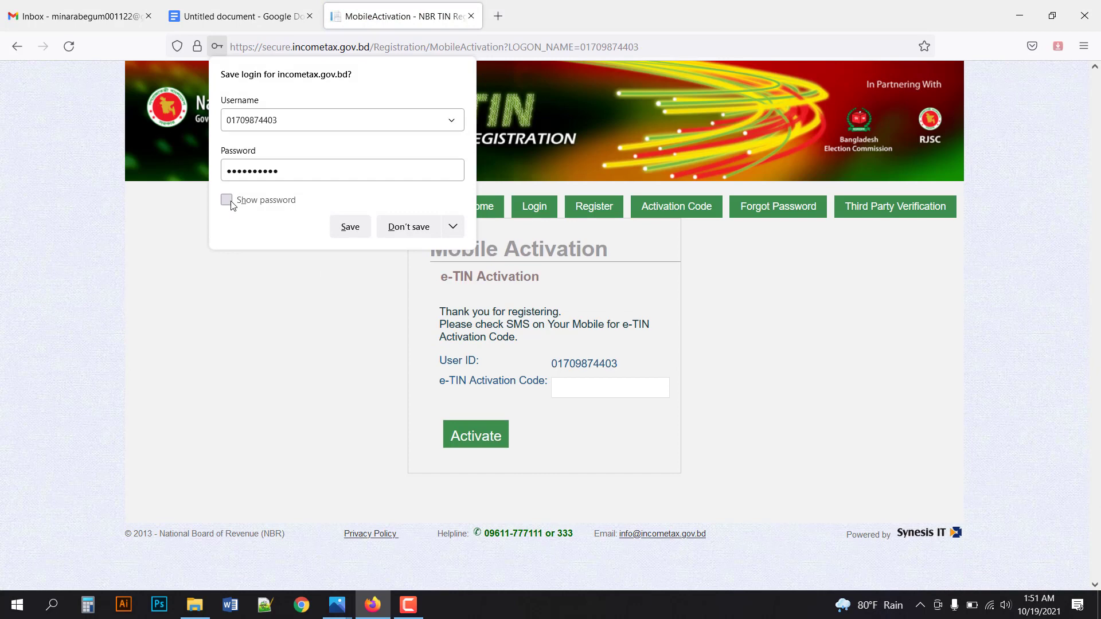
# Step: Save the new login in the browser and highlight the registered user ID
pyautogui.click(351, 228)
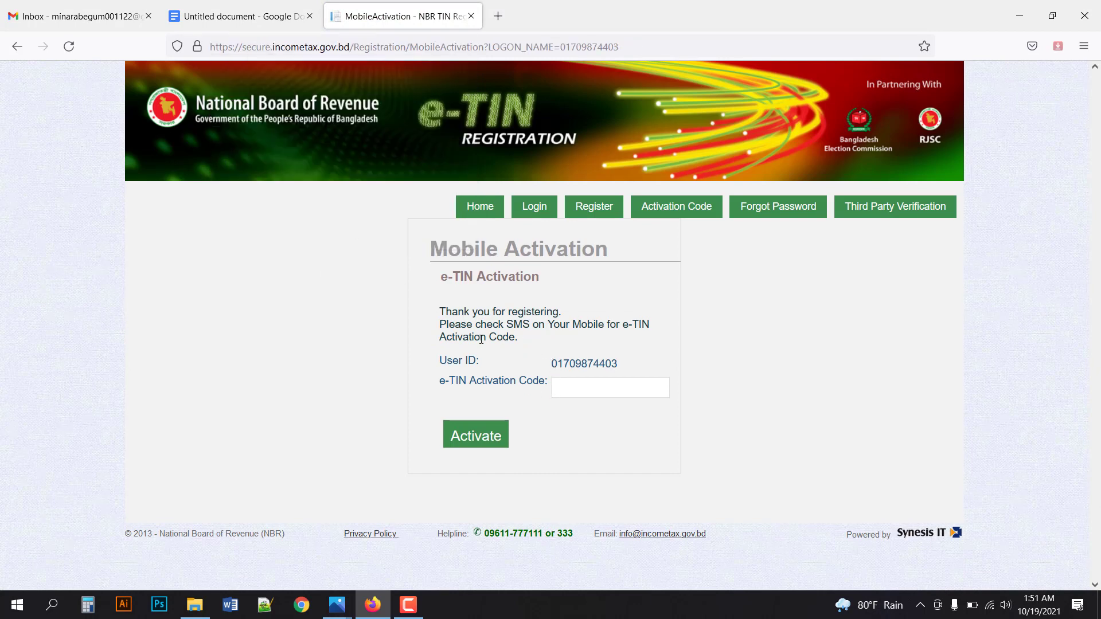
pyautogui.moveTo(548, 363); pyautogui.dragTo(630, 365)
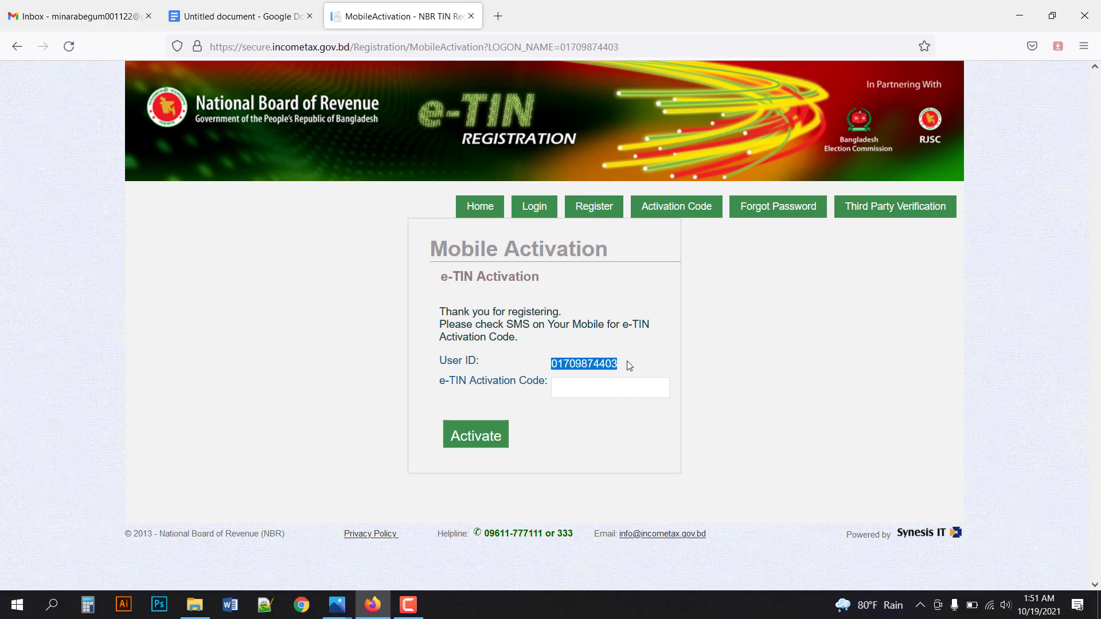
pyautogui.click(630, 365)
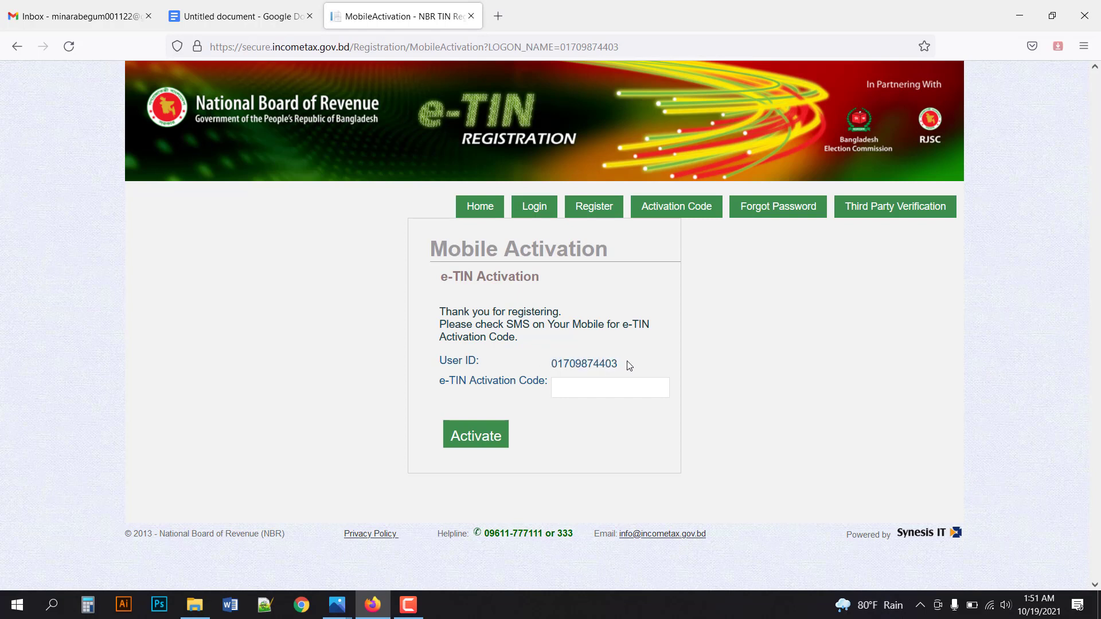
# Step: Enter the SMS activation code, activate the account, and go to the login page
pyautogui.click(584, 385)
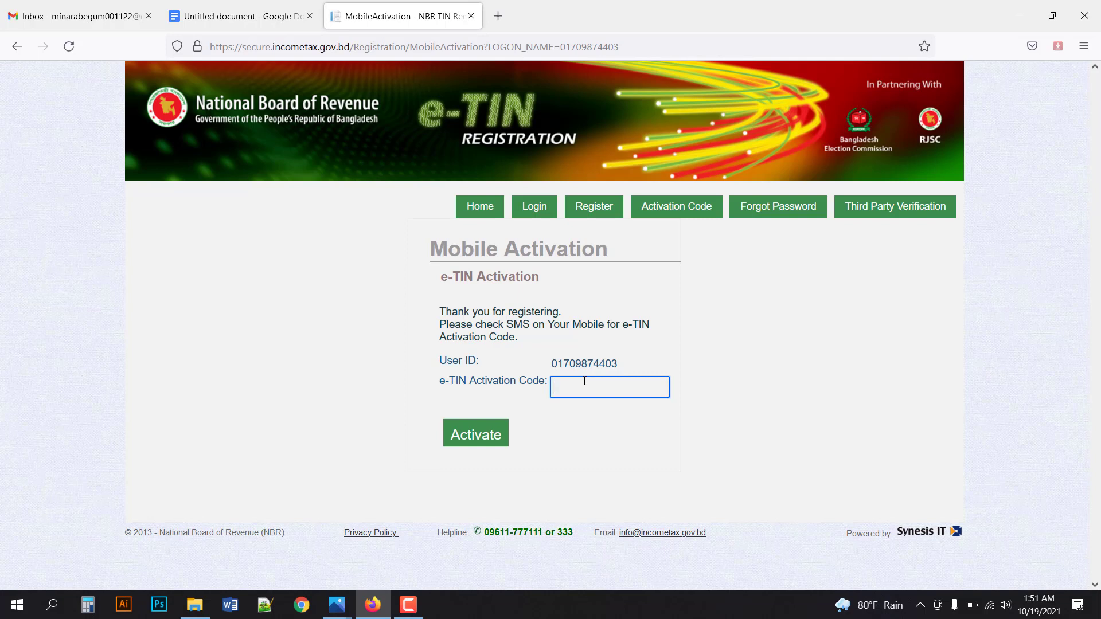
pyautogui.click(482, 436)
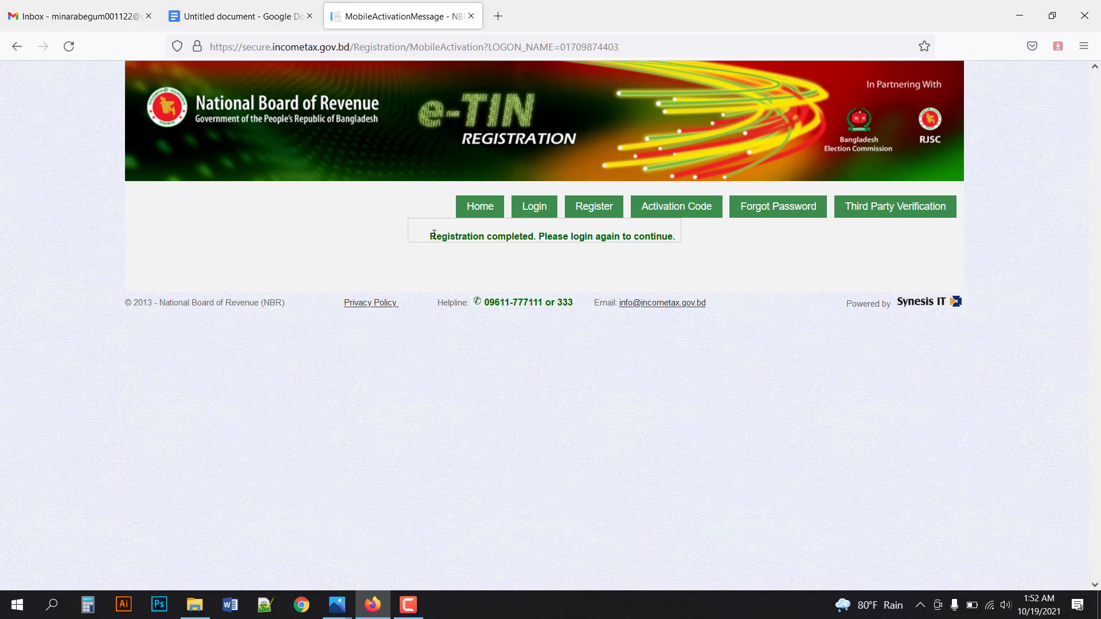
pyautogui.moveTo(430, 236); pyautogui.dragTo(670, 238)
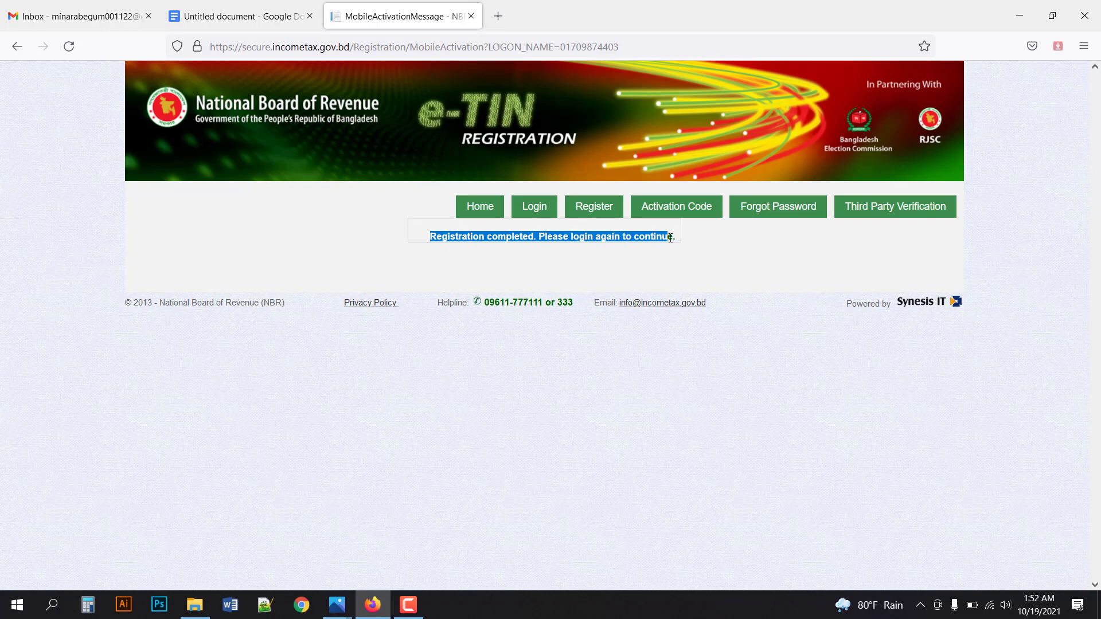
pyautogui.click(530, 207)
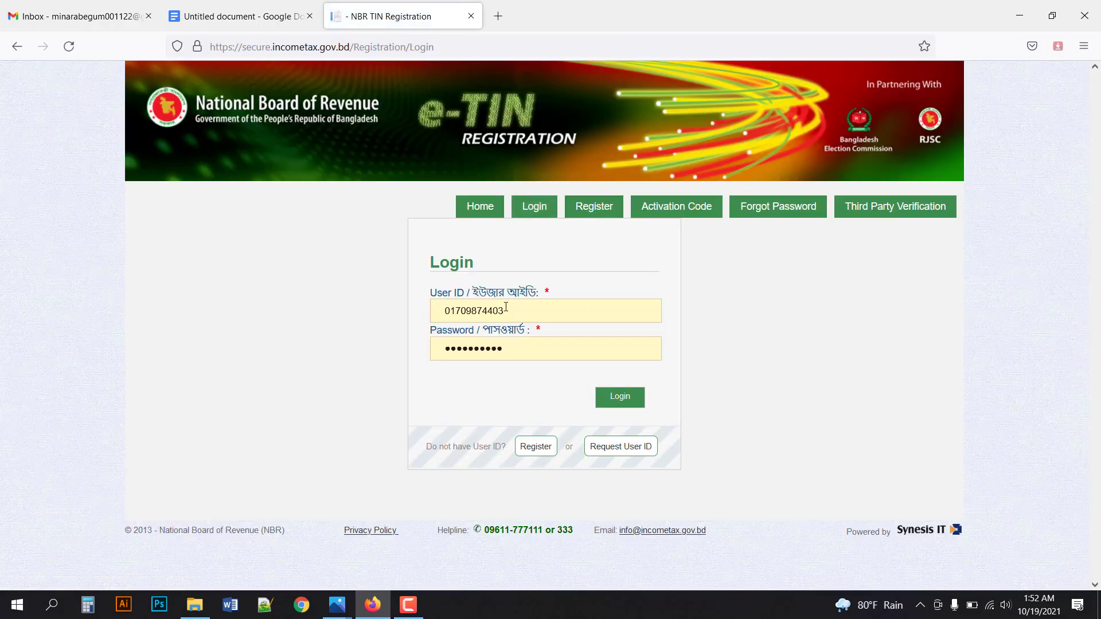
# Step: Log in using the browser's saved user ID and password
pyautogui.click(514, 308)
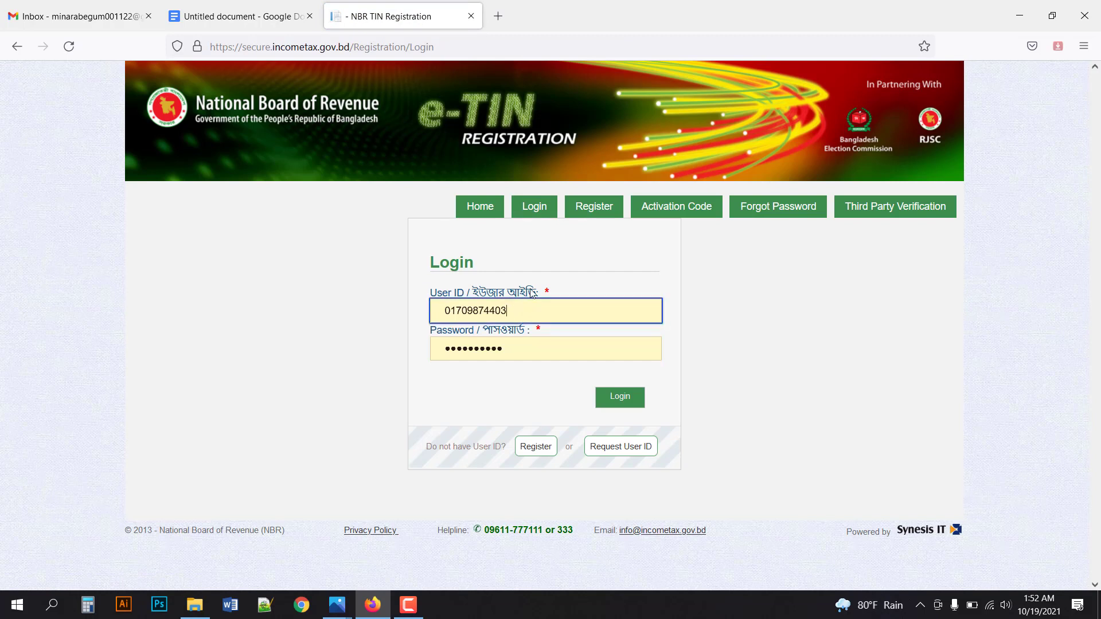
pyautogui.doubleClick(516, 318)
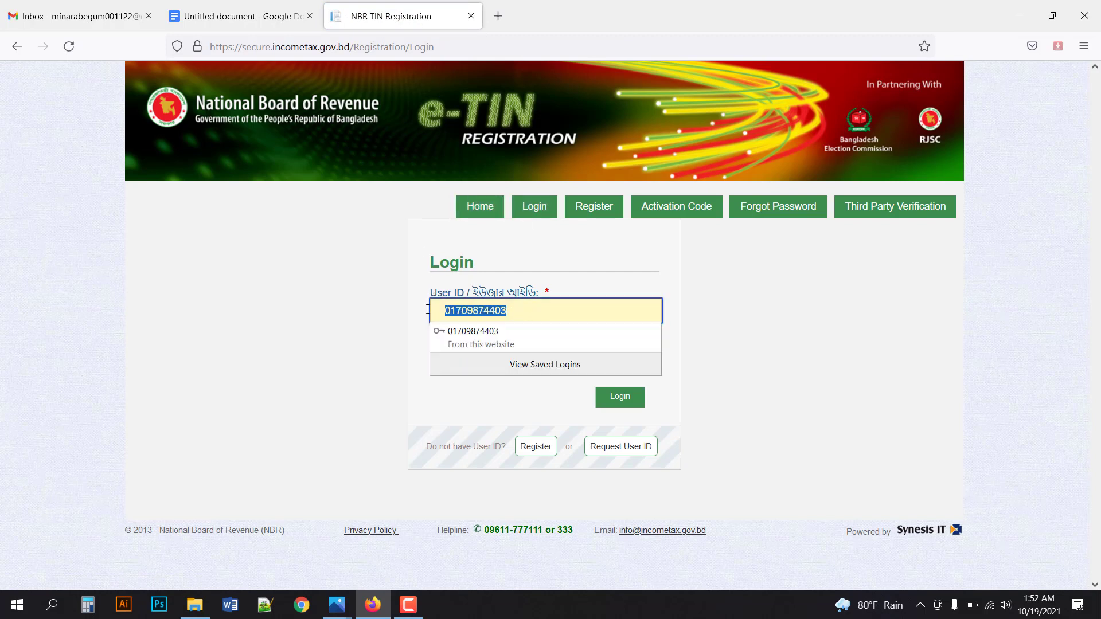
pyautogui.click(352, 334)
pyautogui.click(510, 347)
pyautogui.click(334, 333)
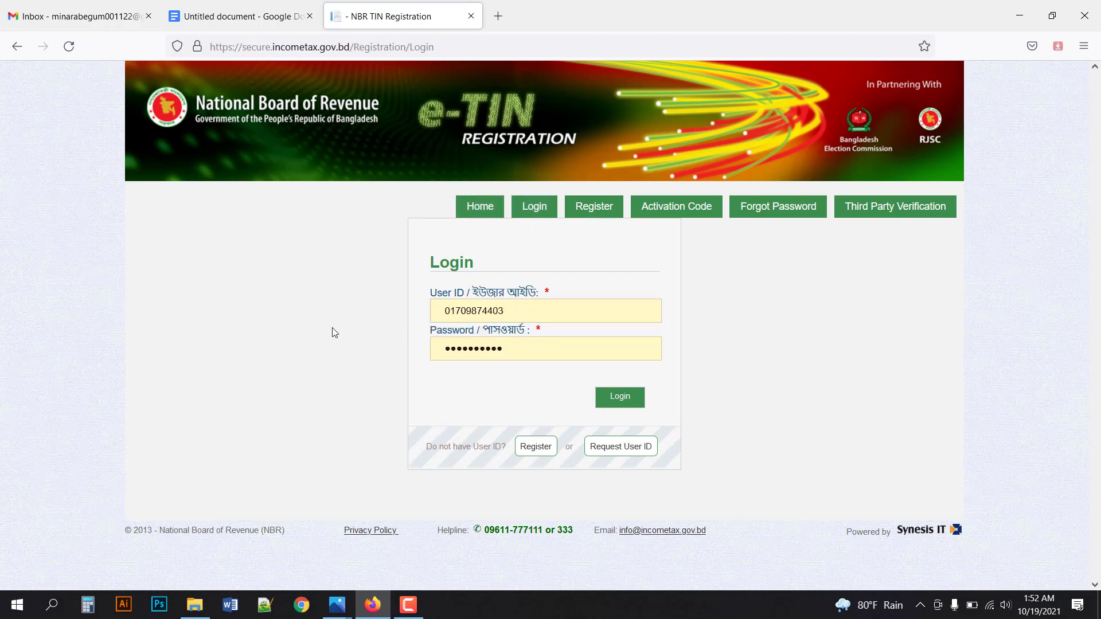
pyautogui.click(600, 401)
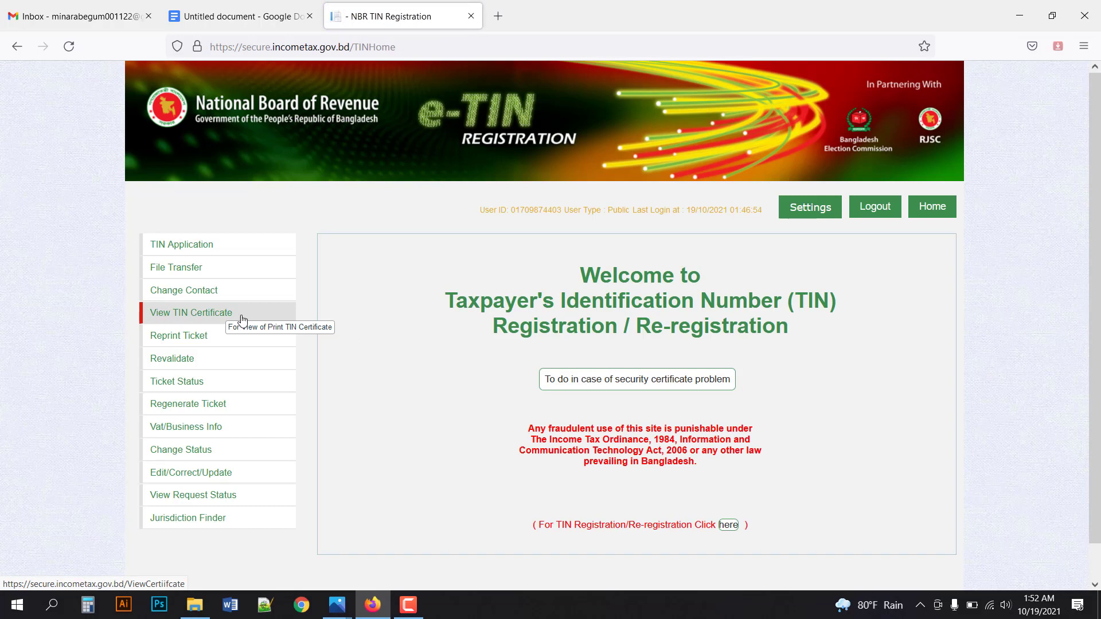
# Step: Check for an existing TIN certificate, then start a new application as Individual -> Bangladeshi
pyautogui.click(200, 316)
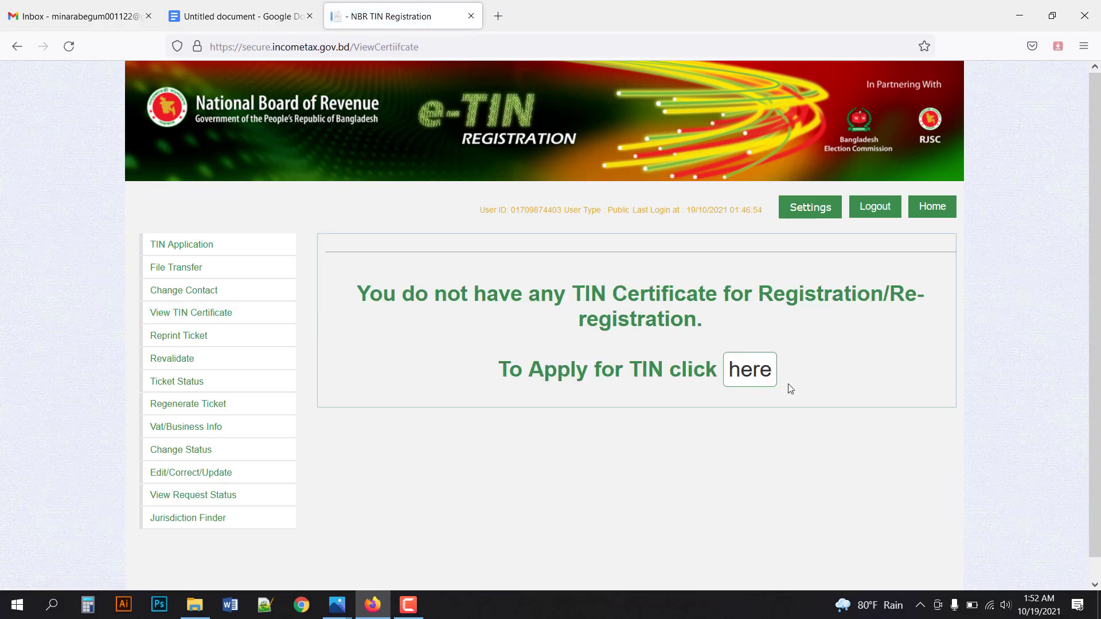
pyautogui.click(752, 374)
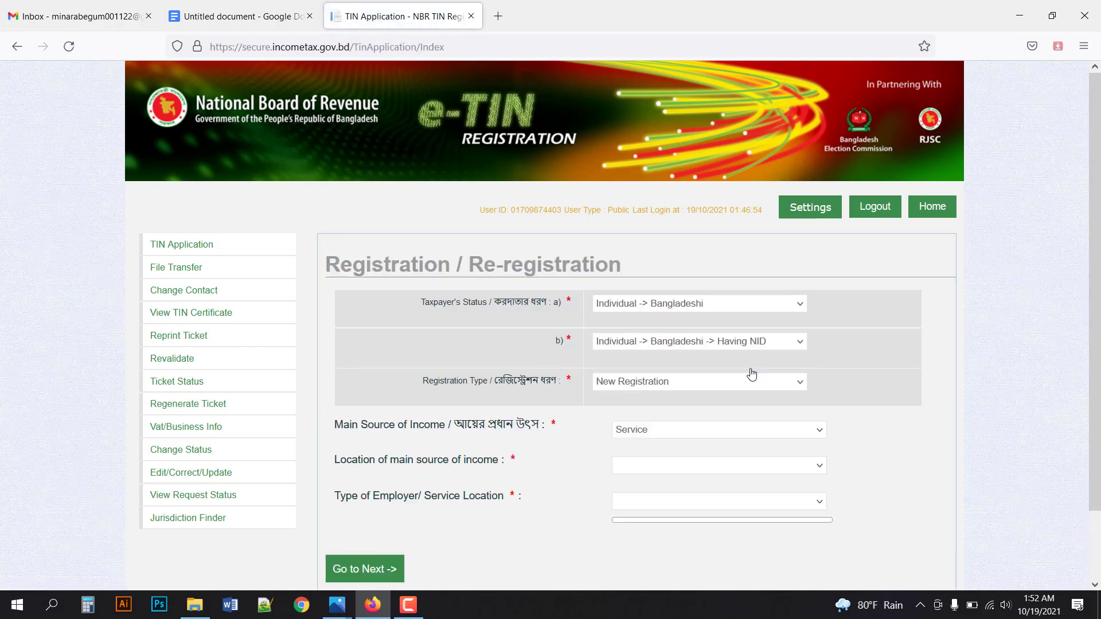
pyautogui.click(679, 306)
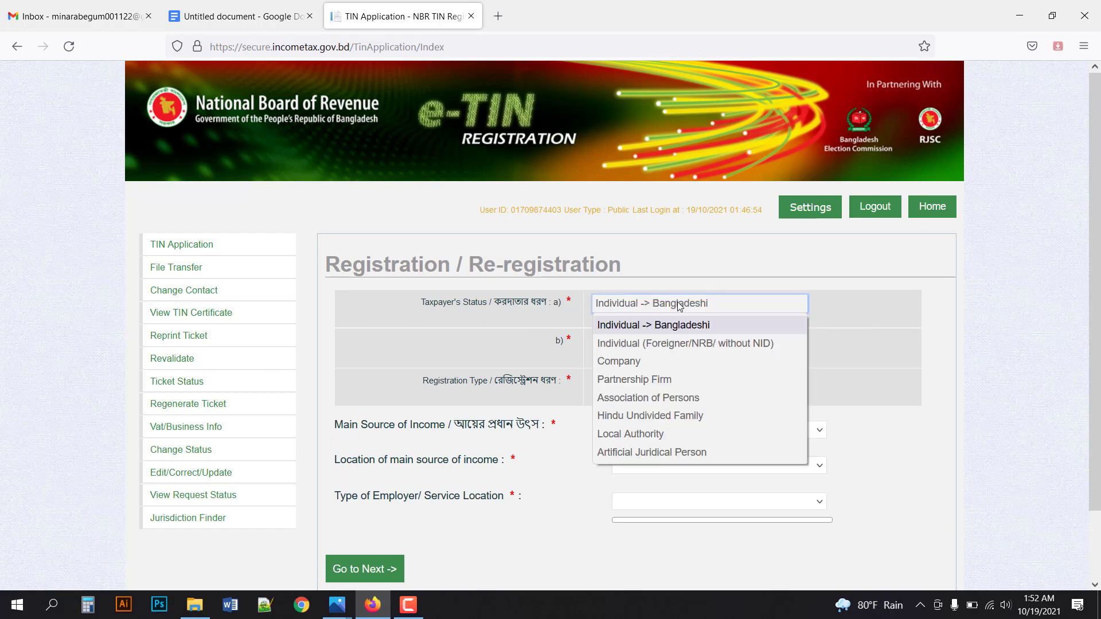
pyautogui.click(678, 307)
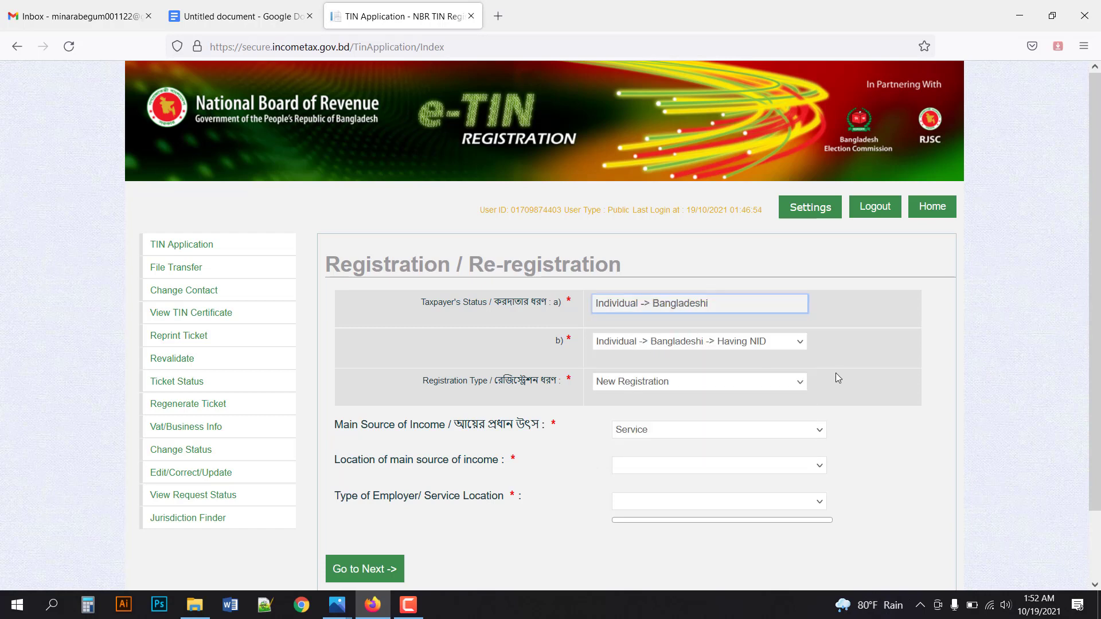
# Step: Set income source to Others, district Mymensingh, location Gouripur Upazila, and go to the next step
pyautogui.click(685, 427)
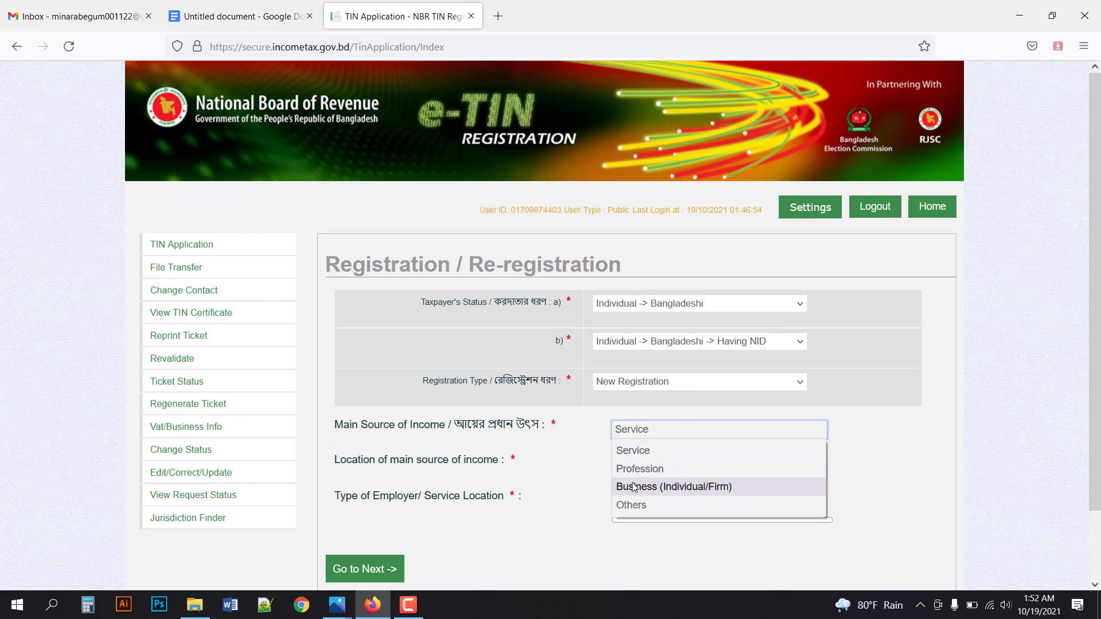
pyautogui.click(660, 505)
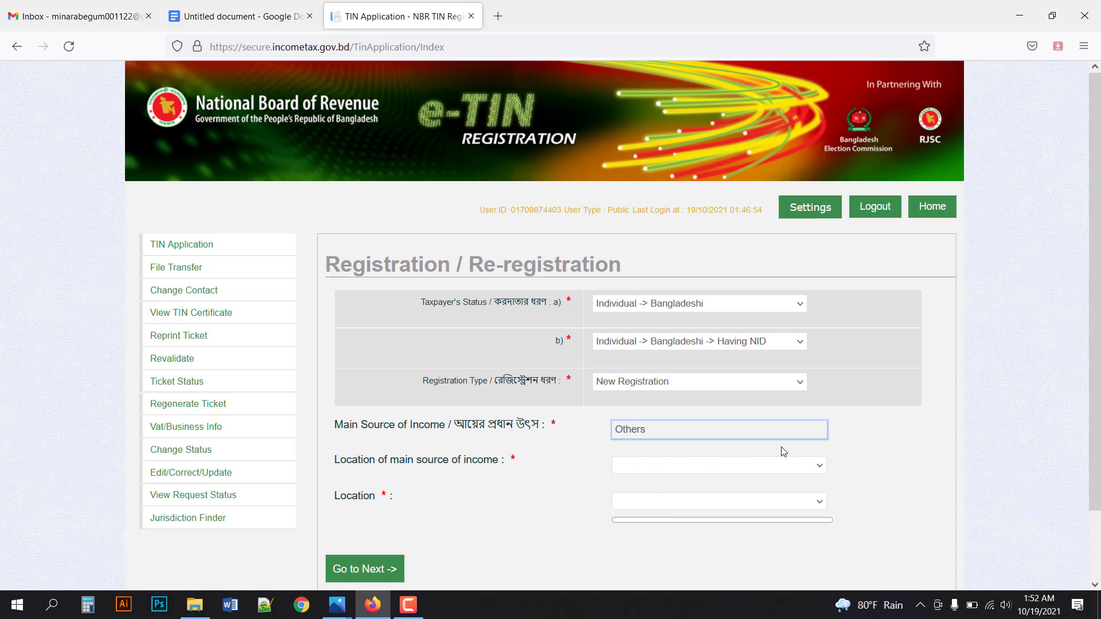
pyautogui.scroll(-1, 1096, 333)
pyautogui.click(700, 423)
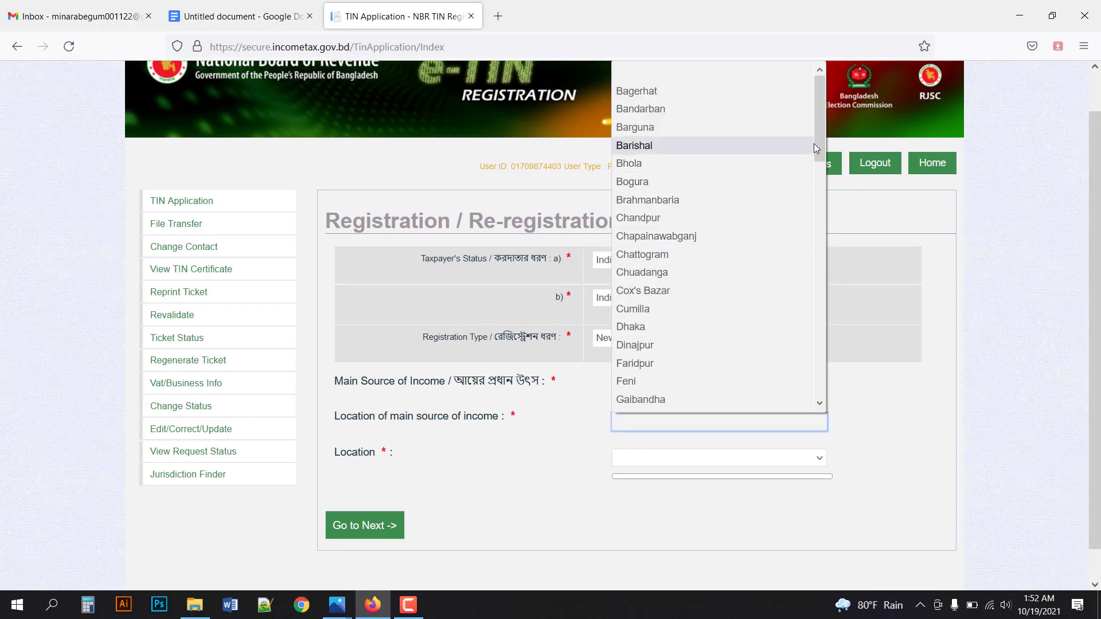
pyautogui.moveTo(821, 132); pyautogui.dragTo(787, 269)
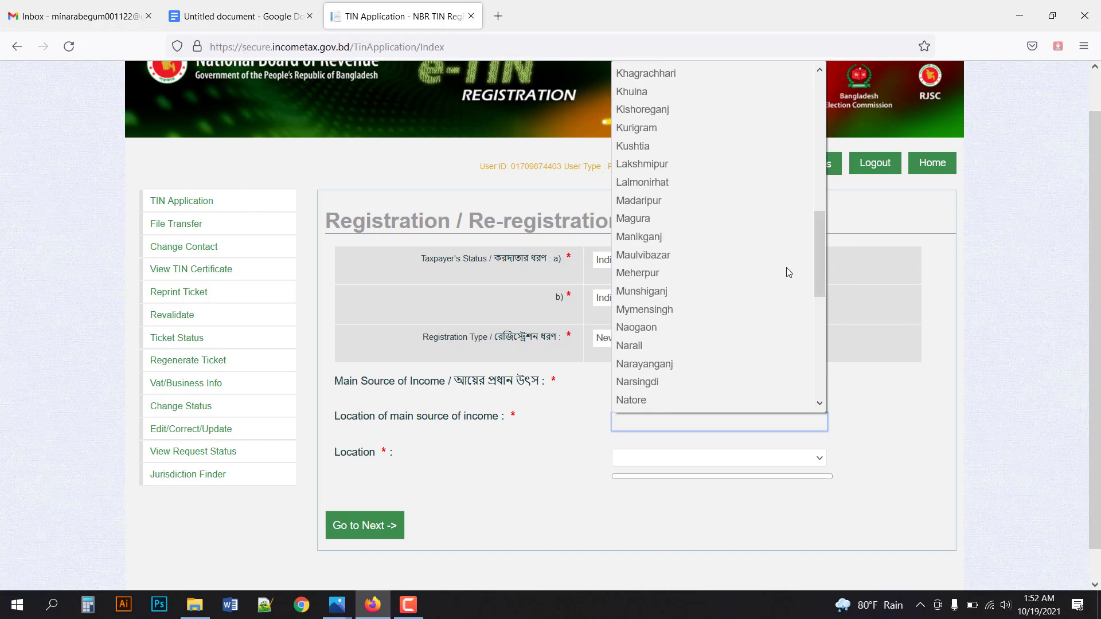
pyautogui.click(652, 307)
pyautogui.click(648, 457)
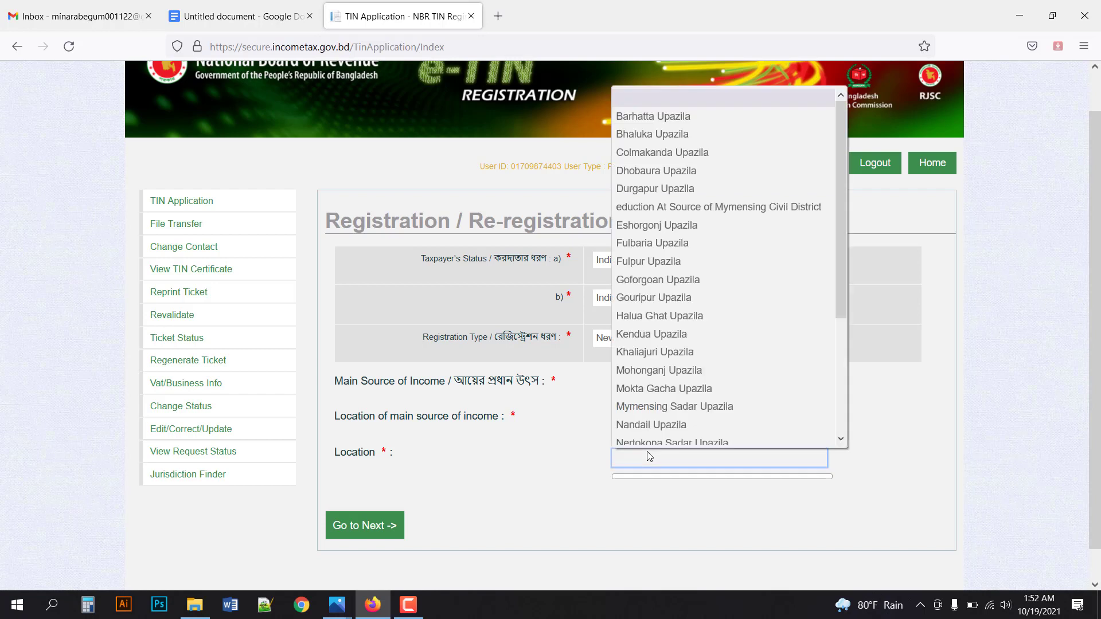
pyautogui.click(673, 290)
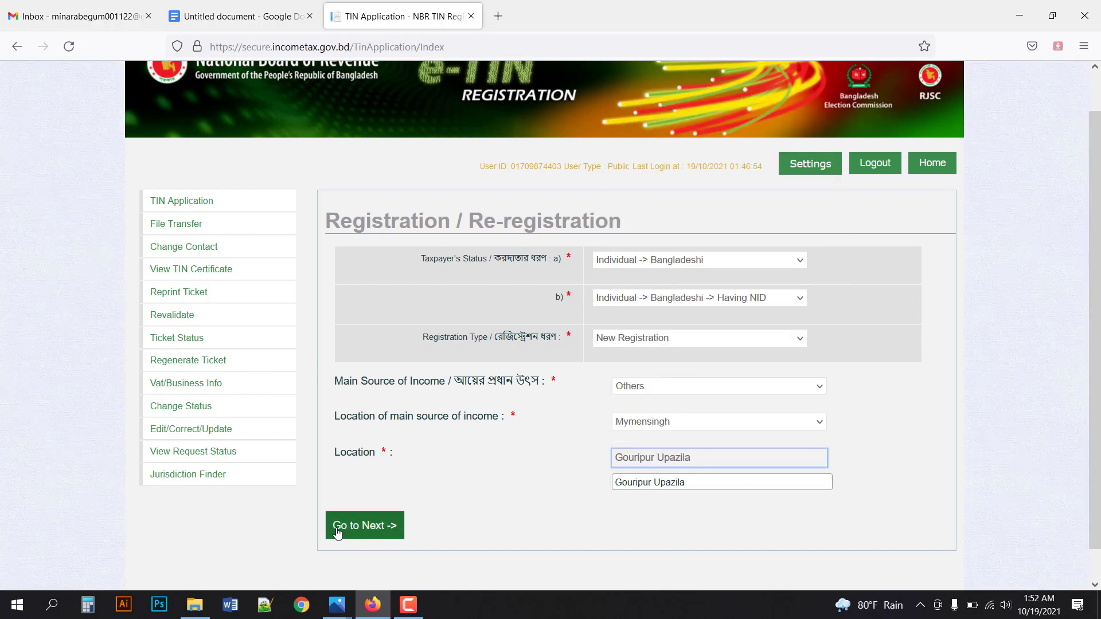
pyautogui.click(380, 525)
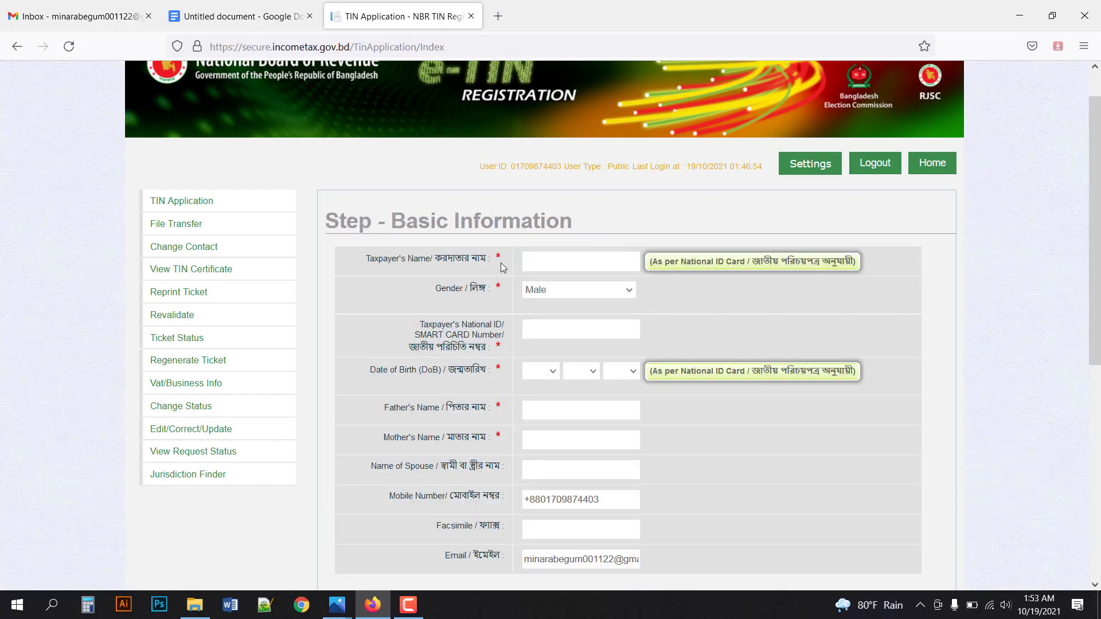
pyautogui.moveTo(394, 256); pyautogui.dragTo(490, 258)
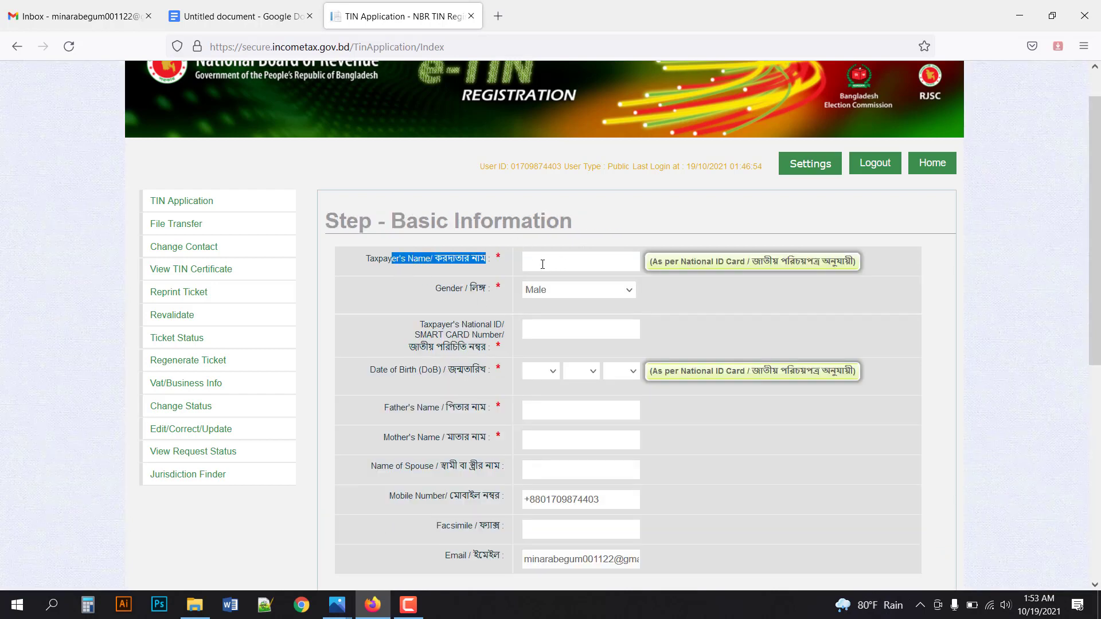
pyautogui.click(543, 265)
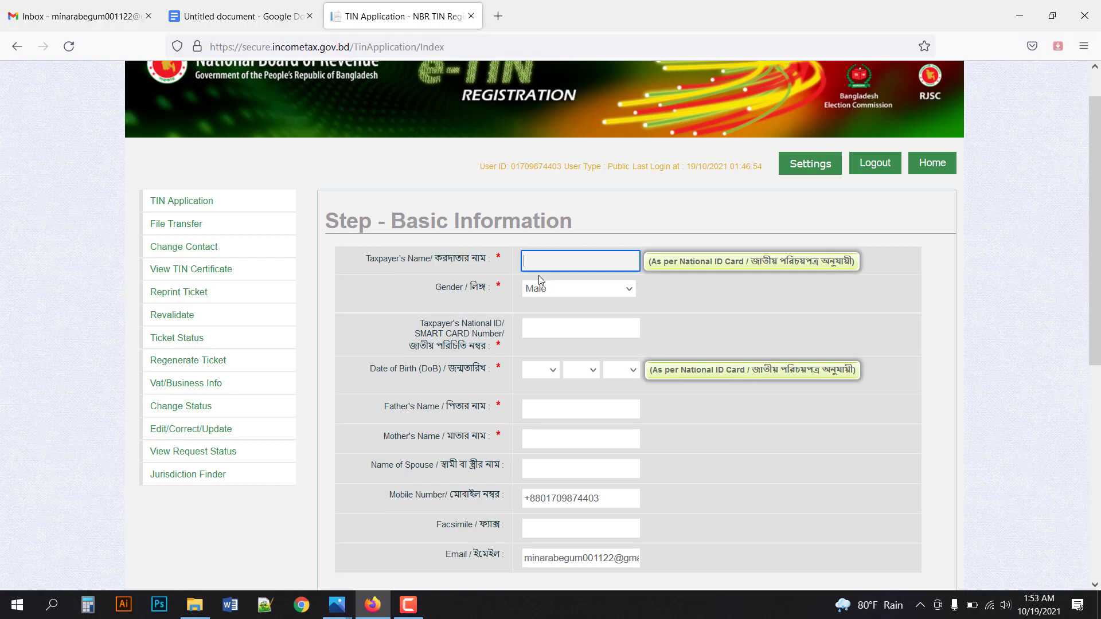
pyautogui.click(572, 288)
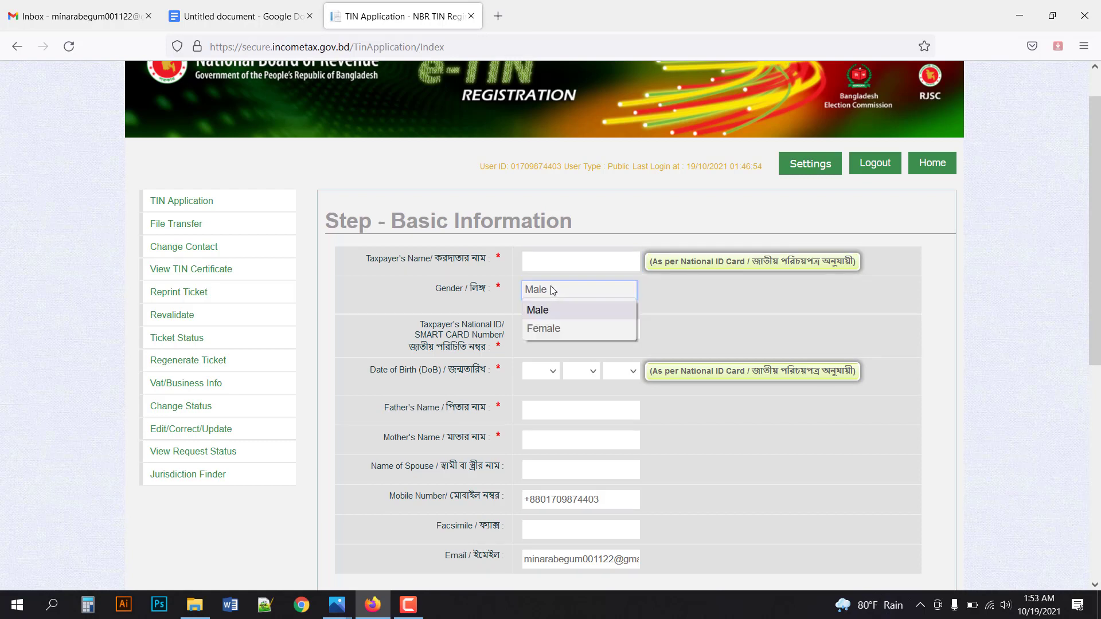
pyautogui.click(551, 308)
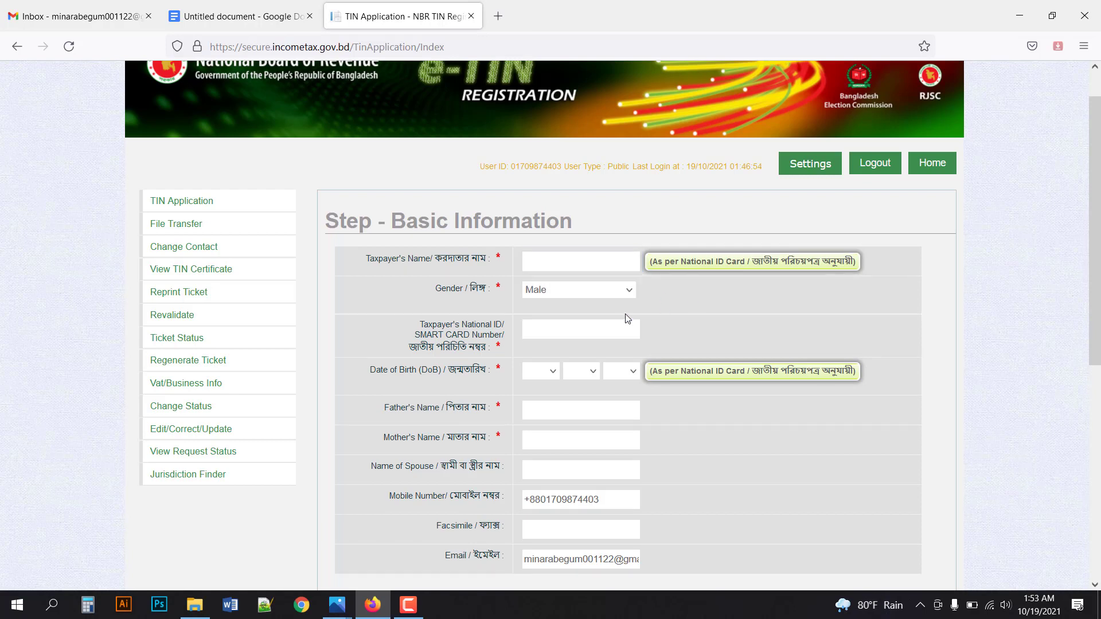
pyautogui.click(552, 330)
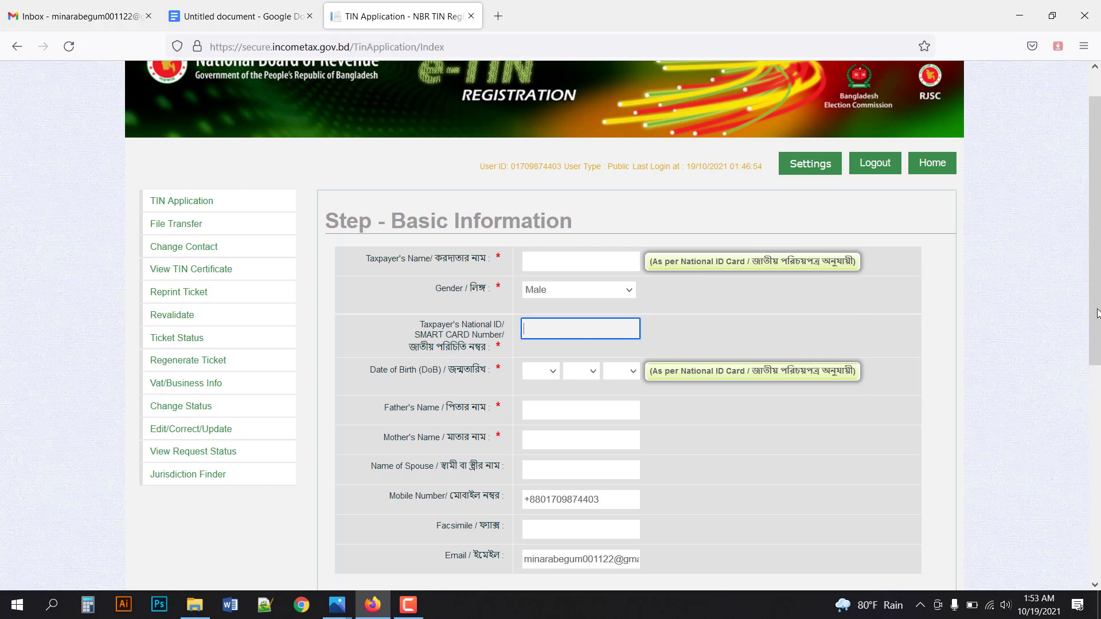
pyautogui.moveTo(1097, 270); pyautogui.dragTo(1097, 324)
pyautogui.click(561, 313)
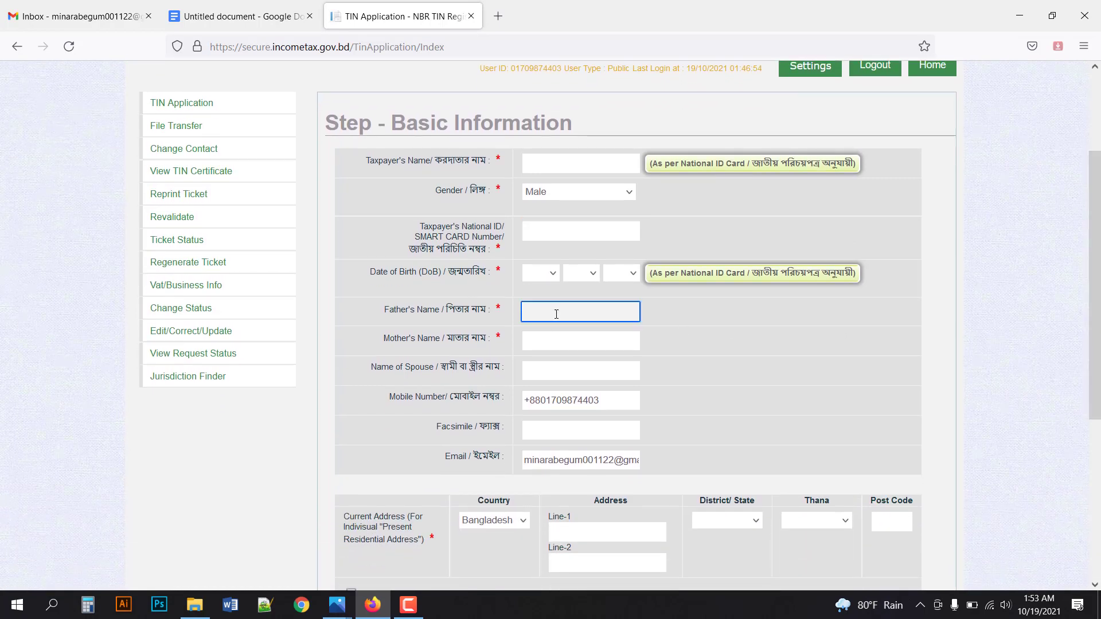
pyautogui.click(542, 341)
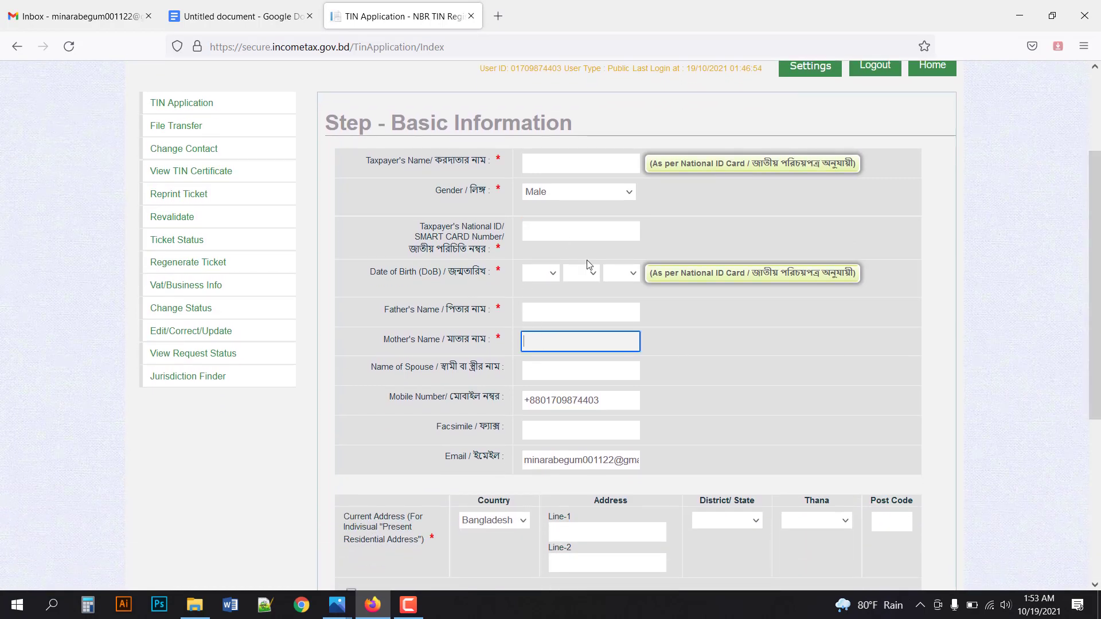
pyautogui.click(538, 372)
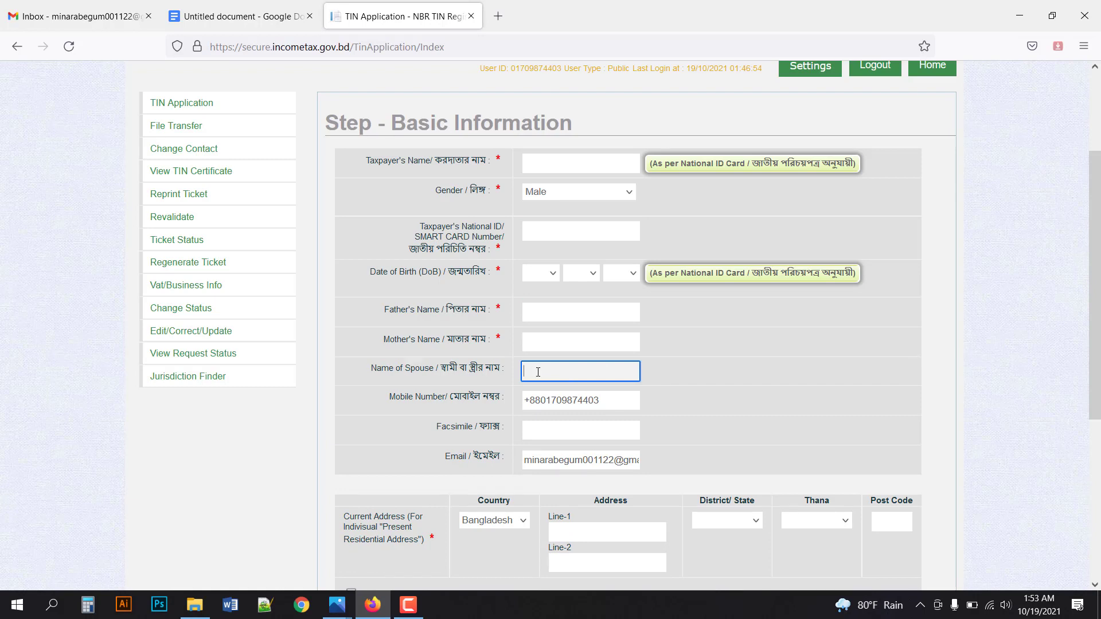
pyautogui.scroll(-2, 538, 372)
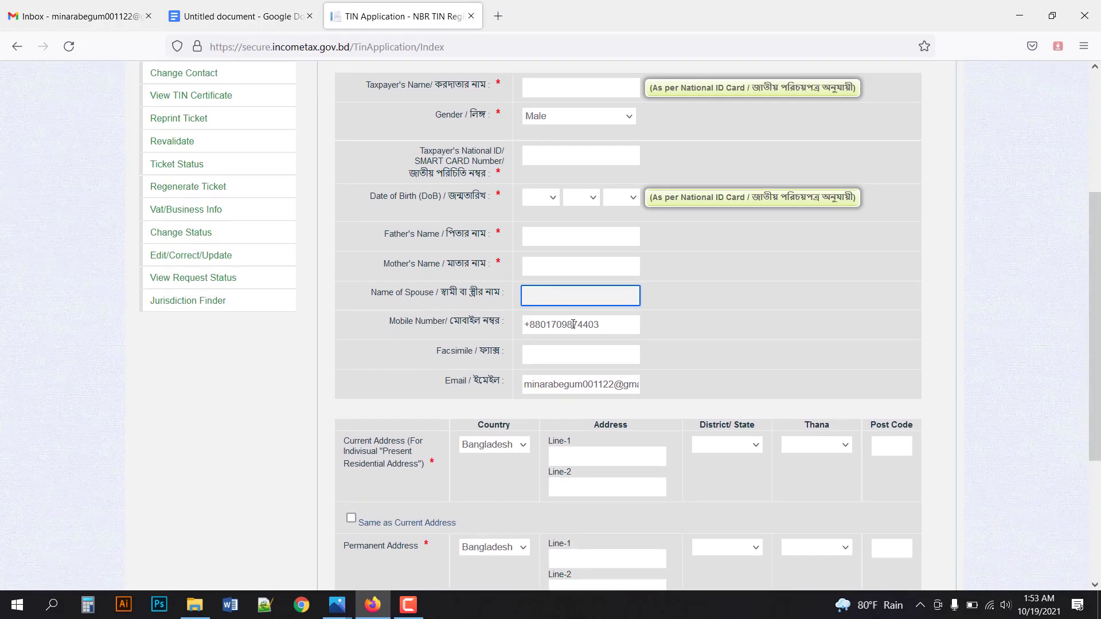
pyautogui.click(598, 324)
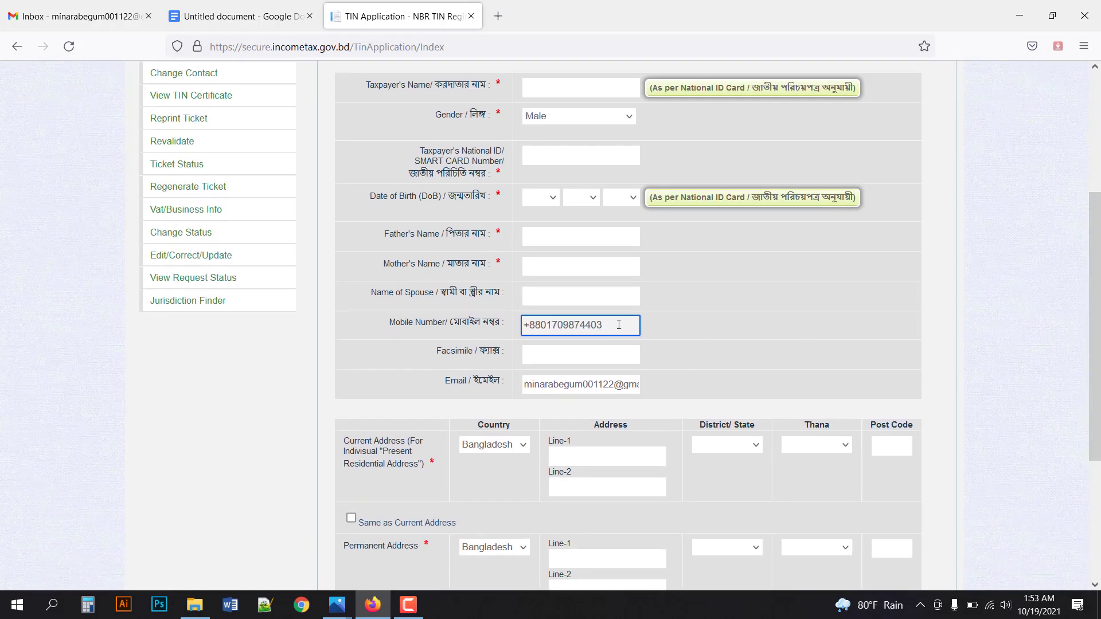
pyautogui.moveTo(619, 325); pyautogui.dragTo(502, 325)
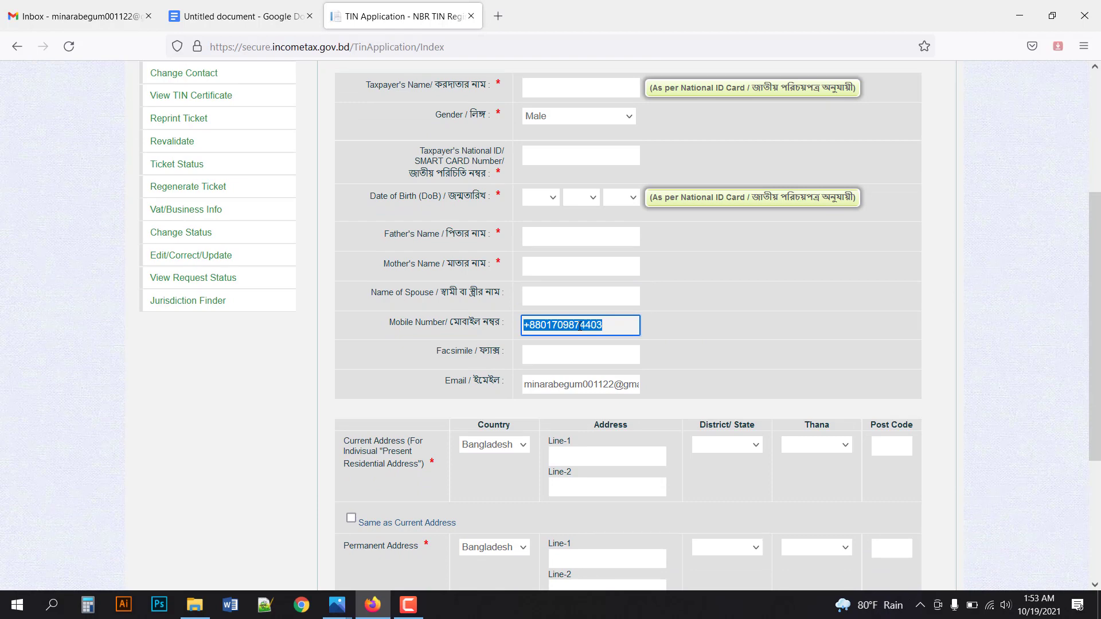
pyautogui.click(529, 354)
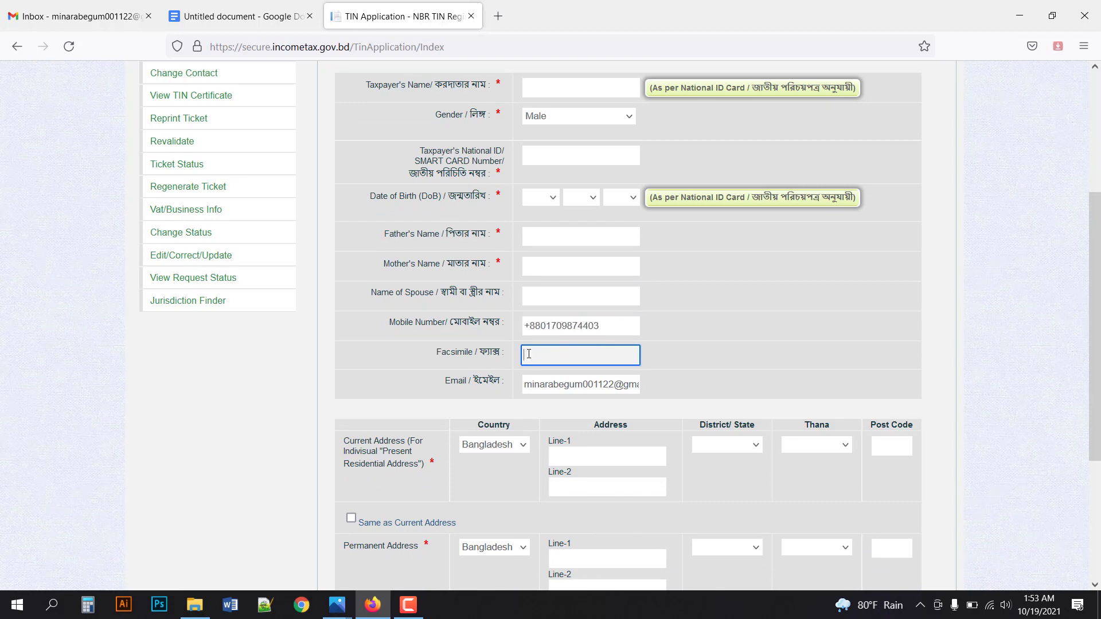
pyautogui.click(542, 389)
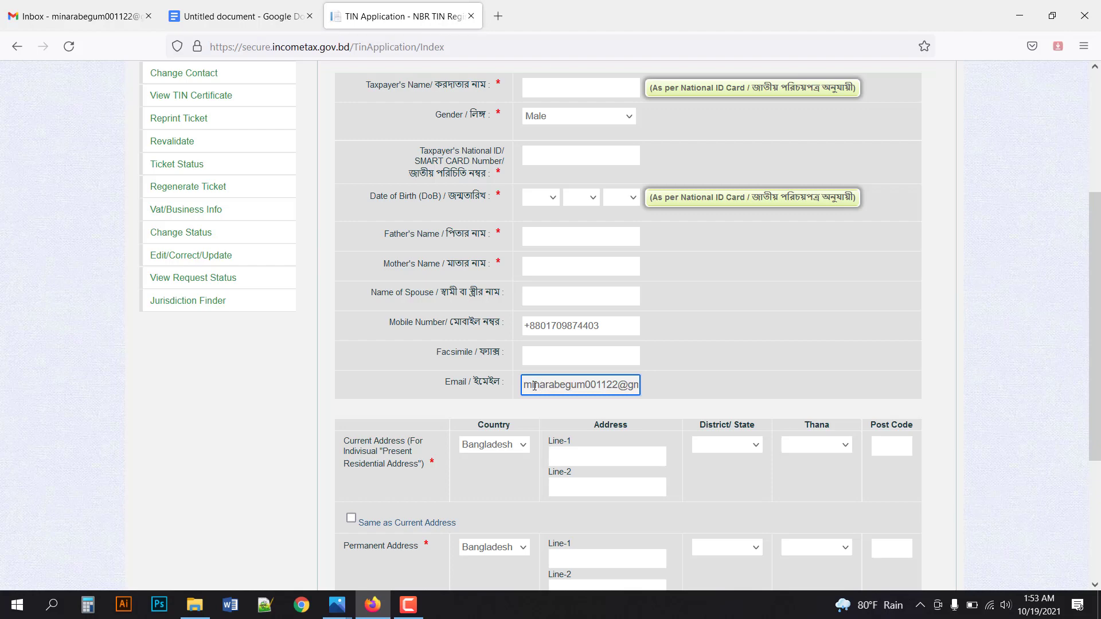
pyautogui.tripleClick(573, 326)
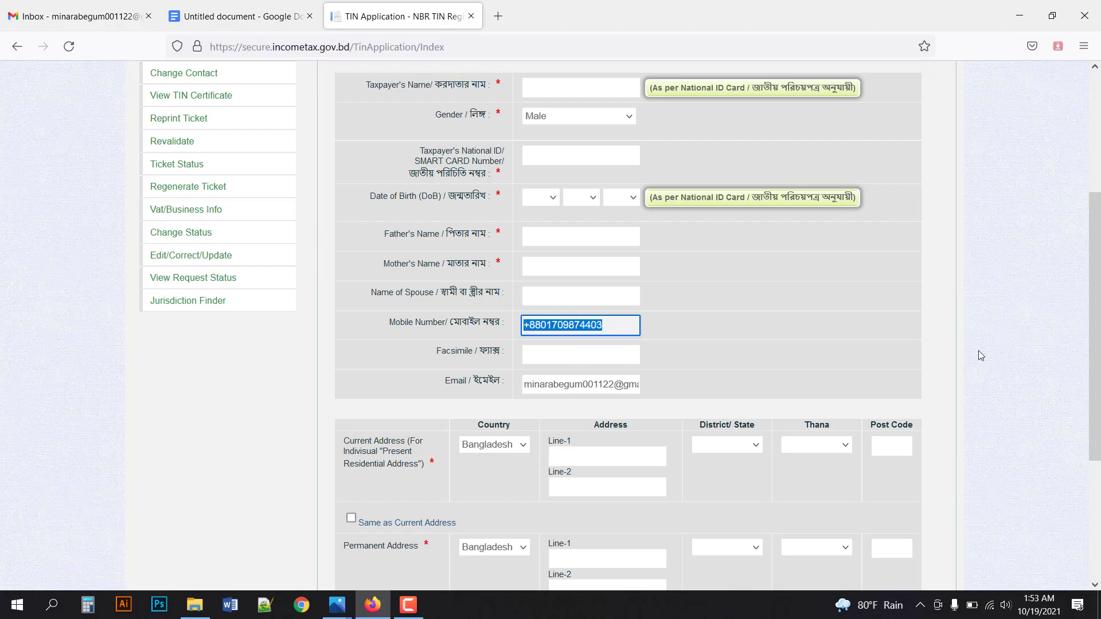
pyautogui.scroll(-3, 552, 344)
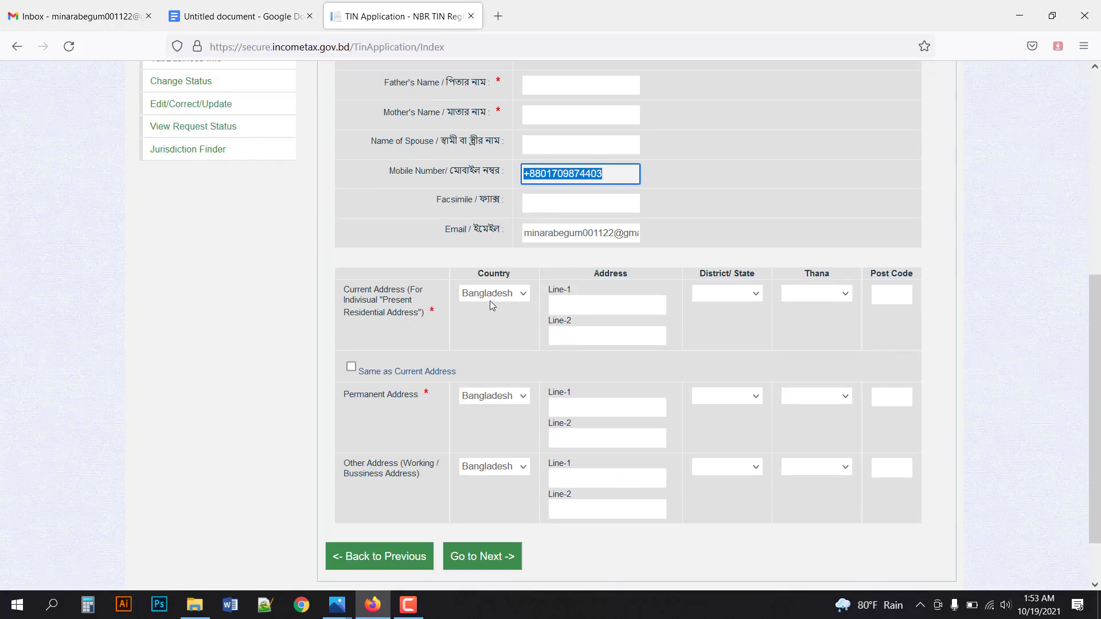
pyautogui.click(572, 304)
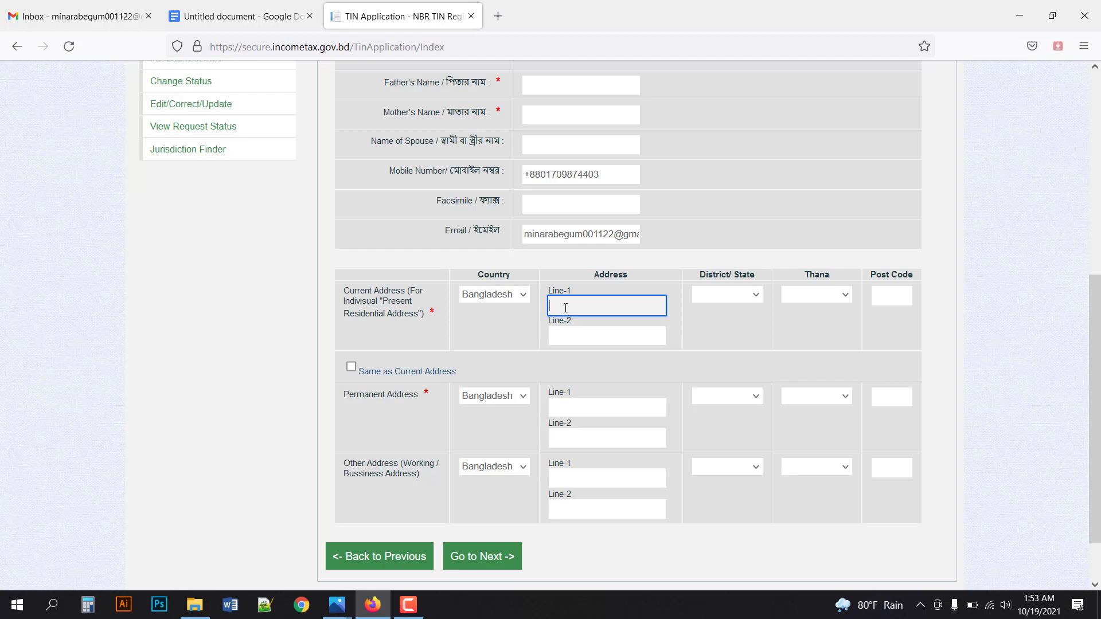
pyautogui.click(720, 293)
pyautogui.click(720, 294)
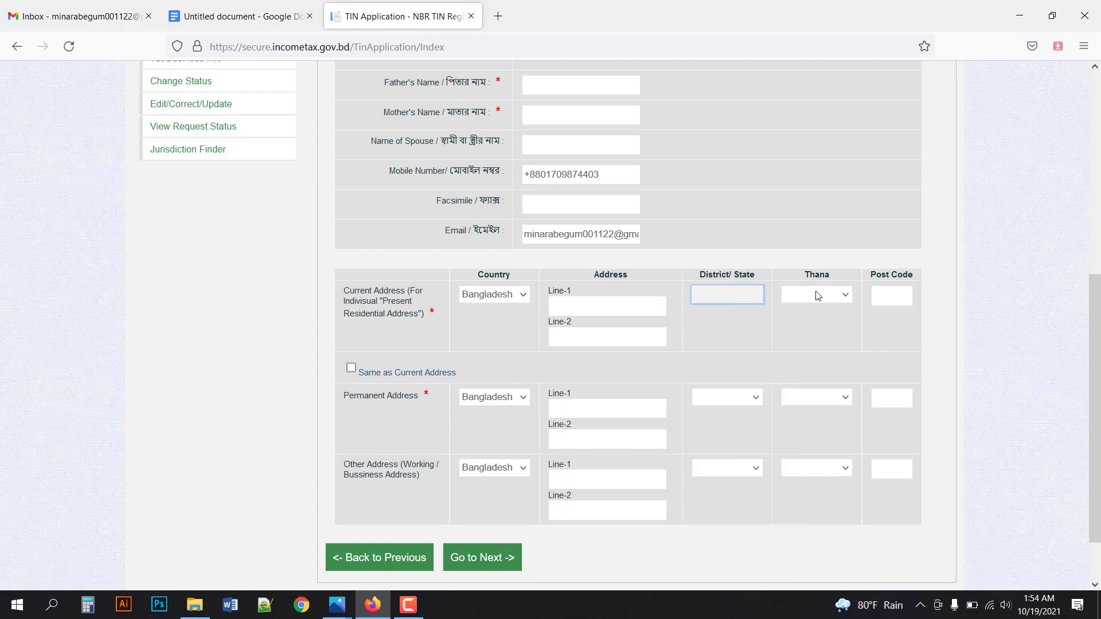
pyautogui.click(891, 291)
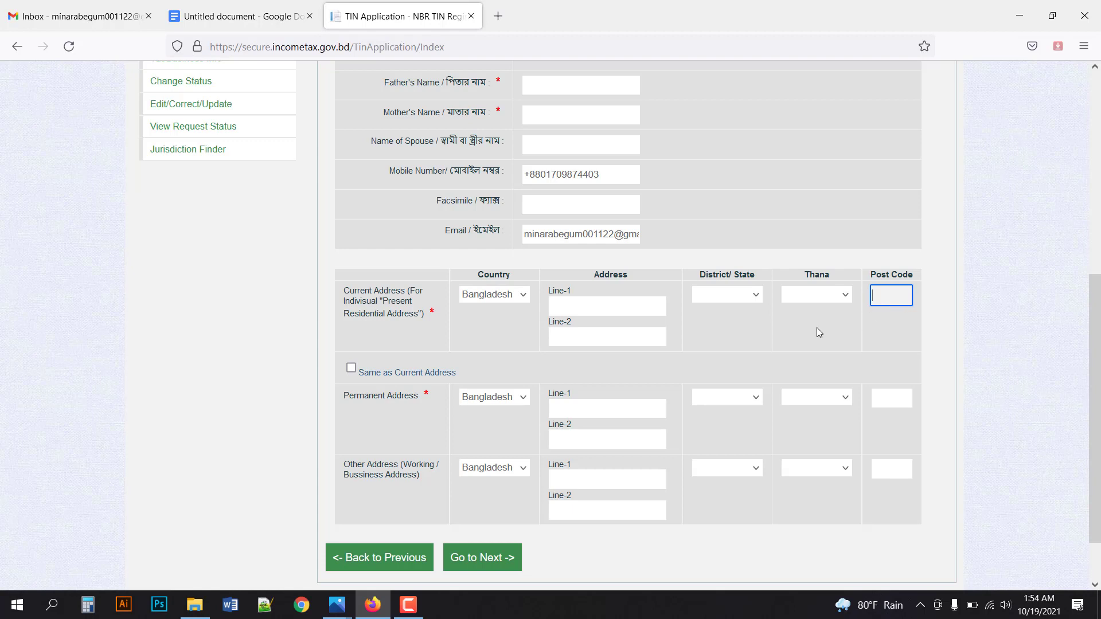
pyautogui.click(337, 605)
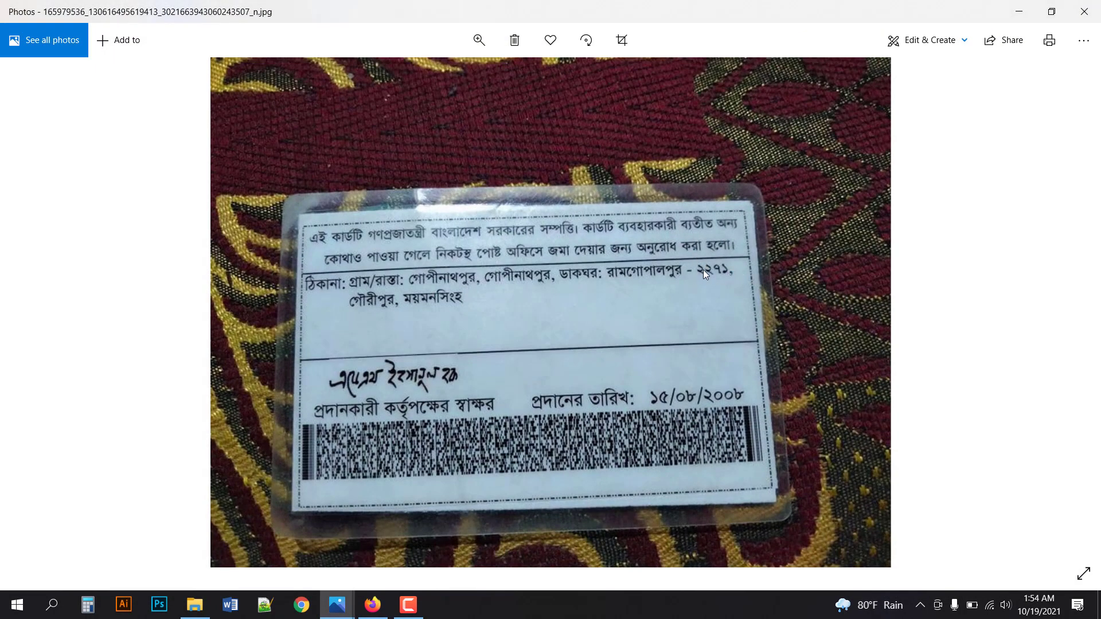
pyautogui.click(1019, 12)
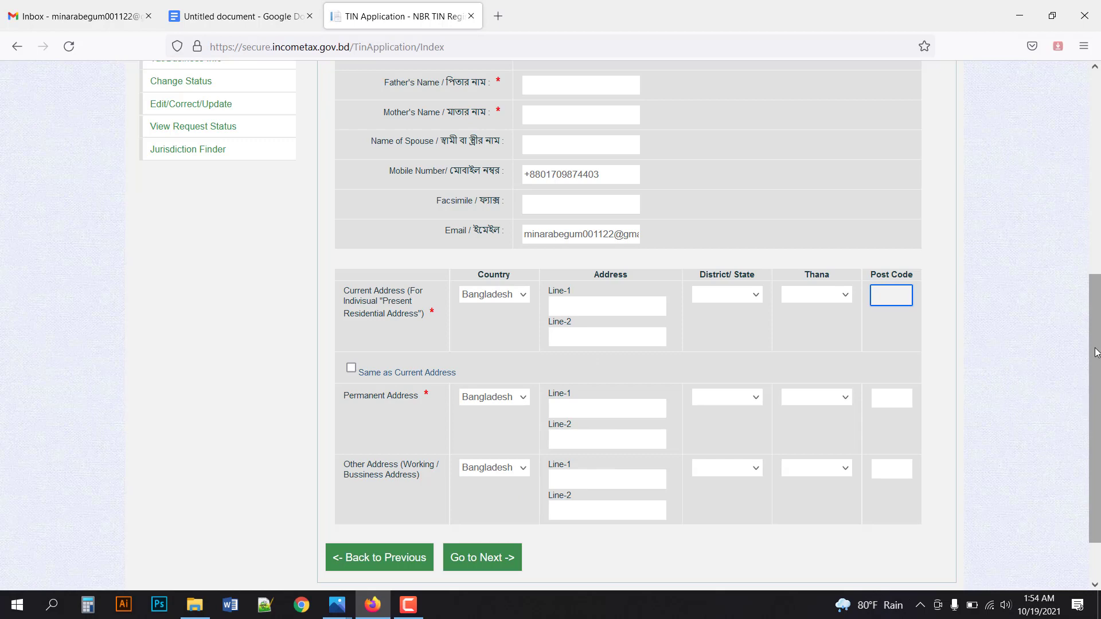
# Step: Enter the taxpayer's name, set gender to Female, and type the national ID number
pyautogui.moveTo(1097, 342); pyautogui.dragTo(1097, 202)
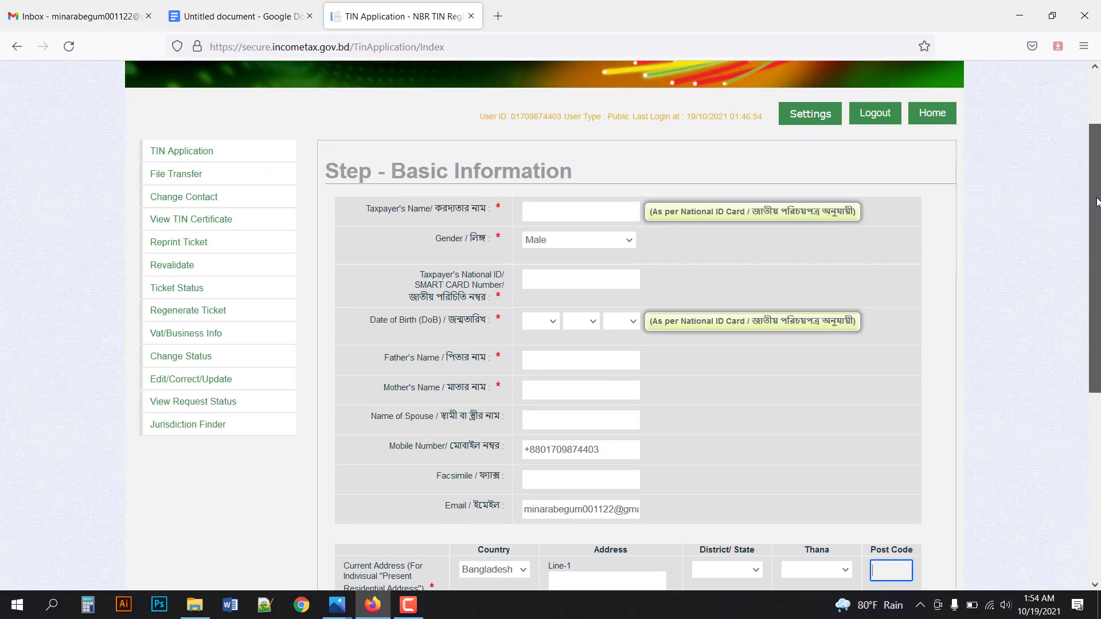
pyautogui.click(556, 216)
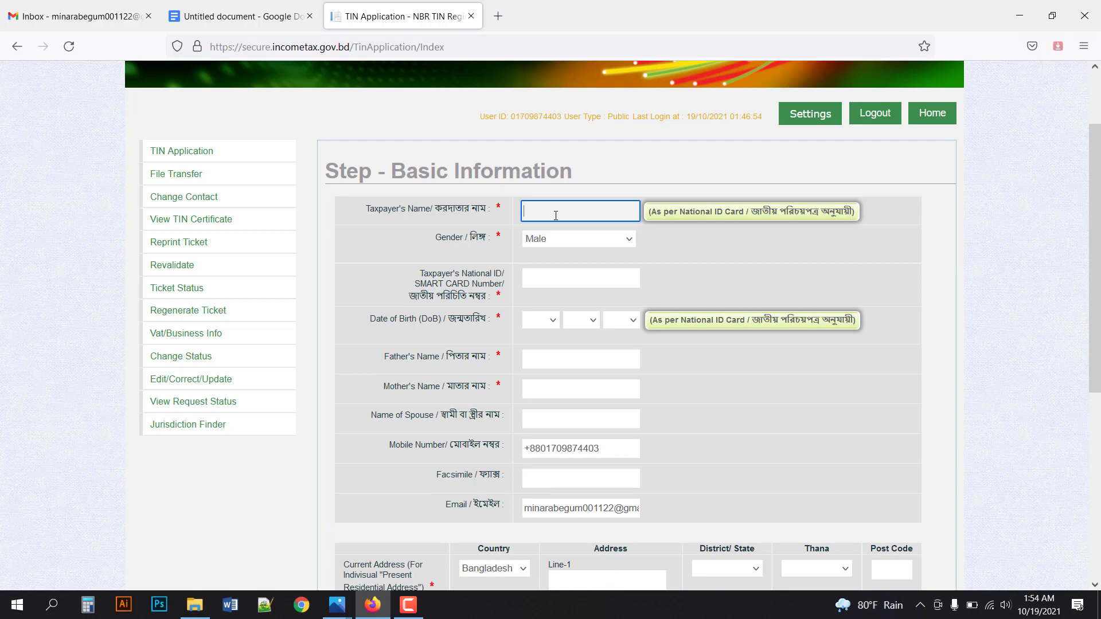
pyautogui.press('Tab')
pyautogui.press('Down')
pyautogui.click(553, 279)
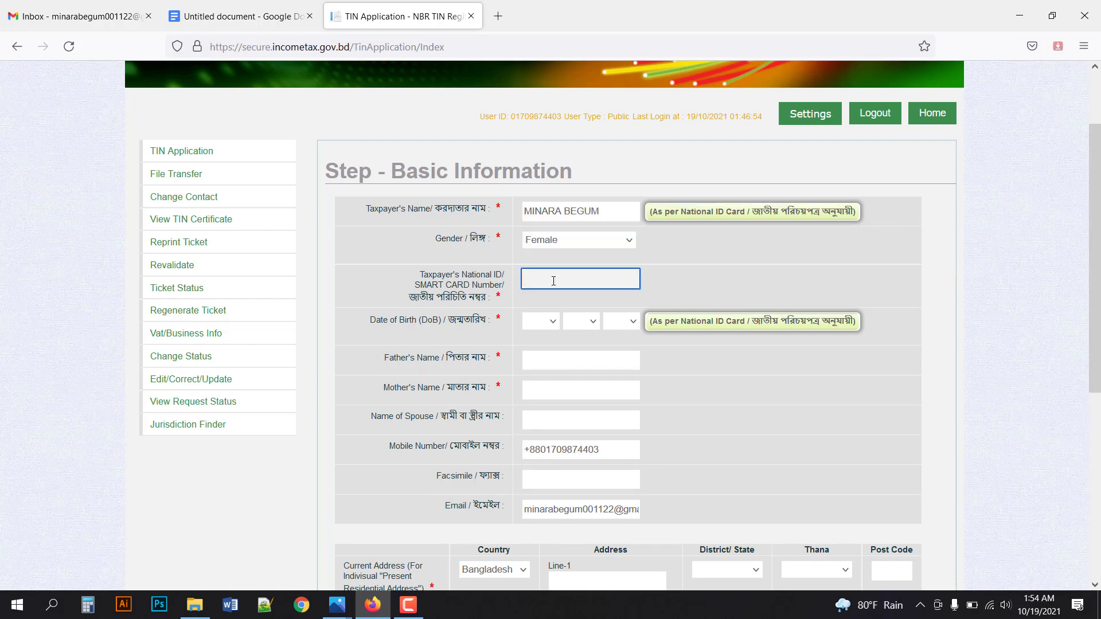
pyautogui.click(545, 322)
pyautogui.click(534, 360)
pyautogui.click(582, 320)
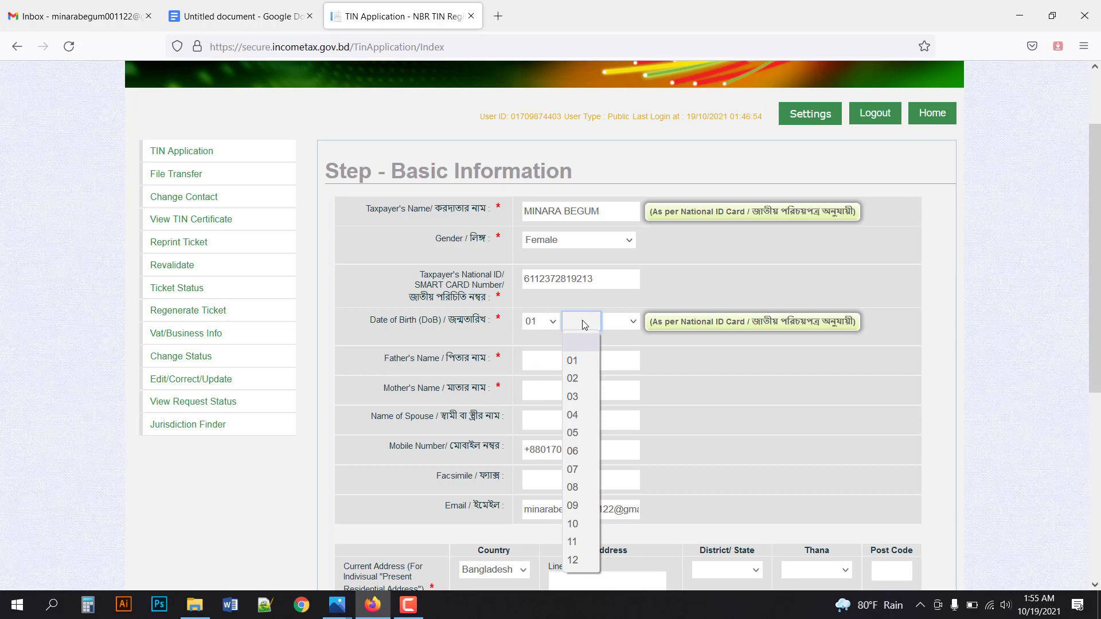
pyautogui.click(574, 505)
pyautogui.click(631, 323)
pyautogui.moveTo(643, 353); pyautogui.dragTo(644, 395)
pyautogui.click(618, 518)
# Step: Fill in the father's, mother's and spouse's names
pyautogui.click(554, 360)
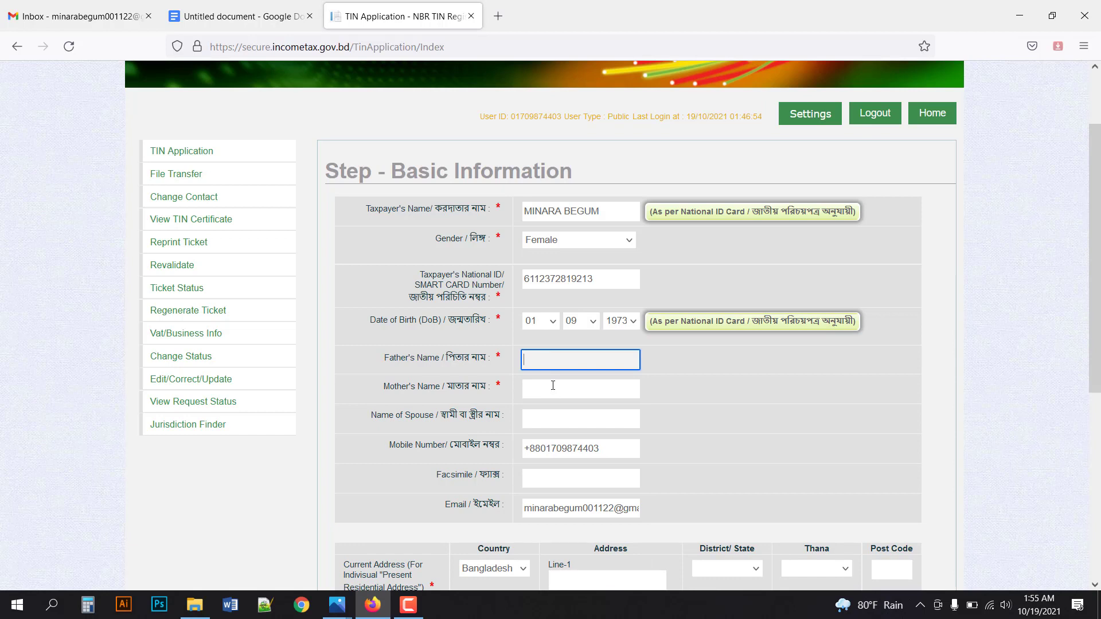
pyautogui.click(553, 389)
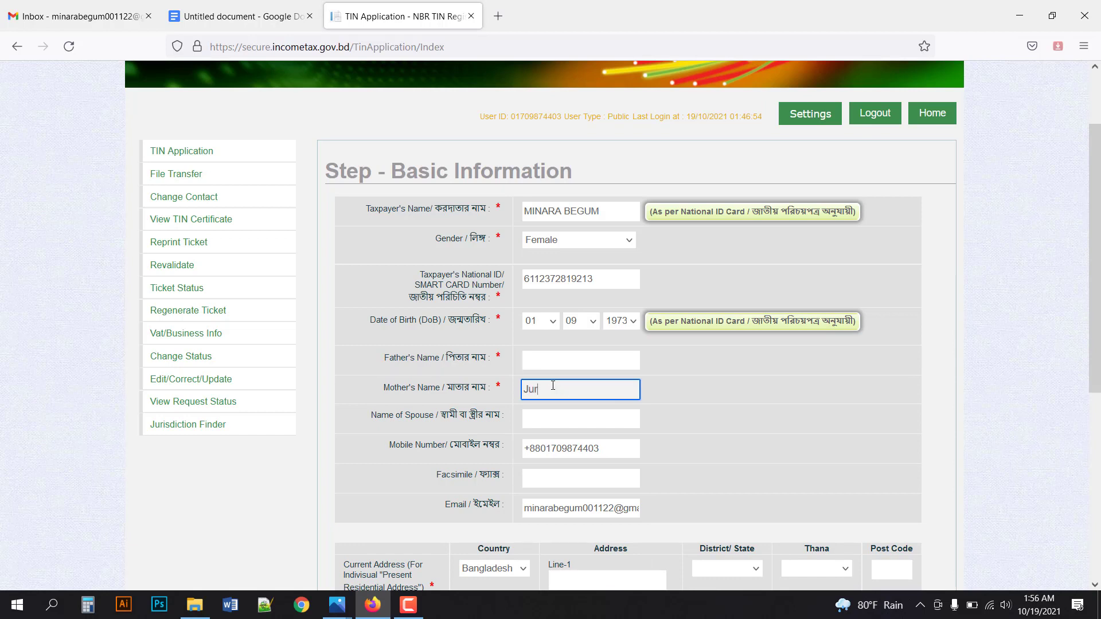
pyautogui.click(552, 361)
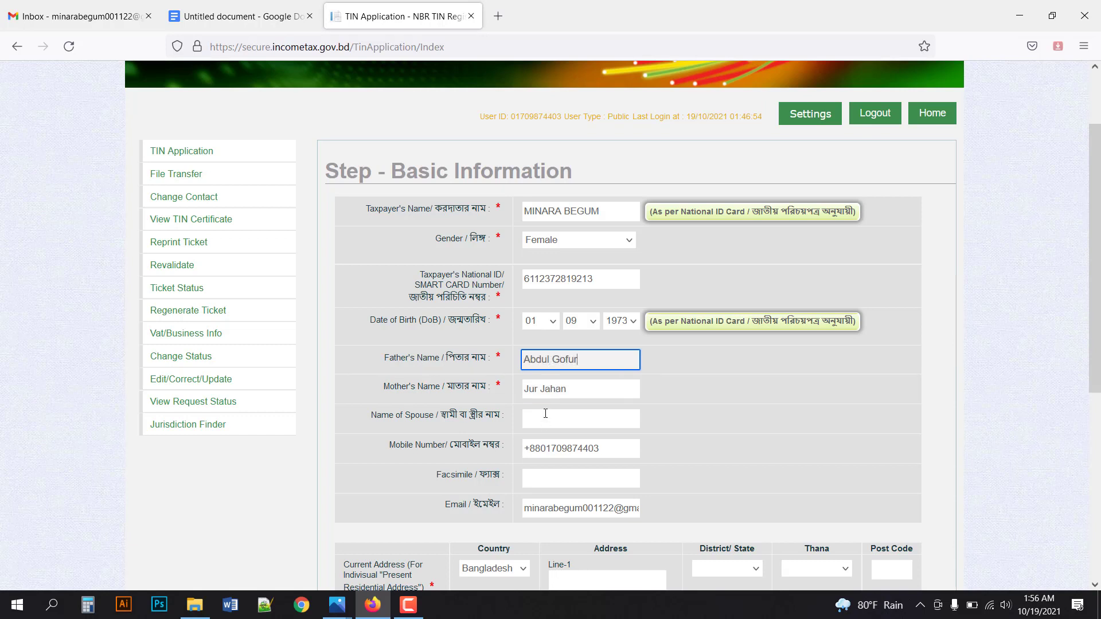
pyautogui.click(546, 418)
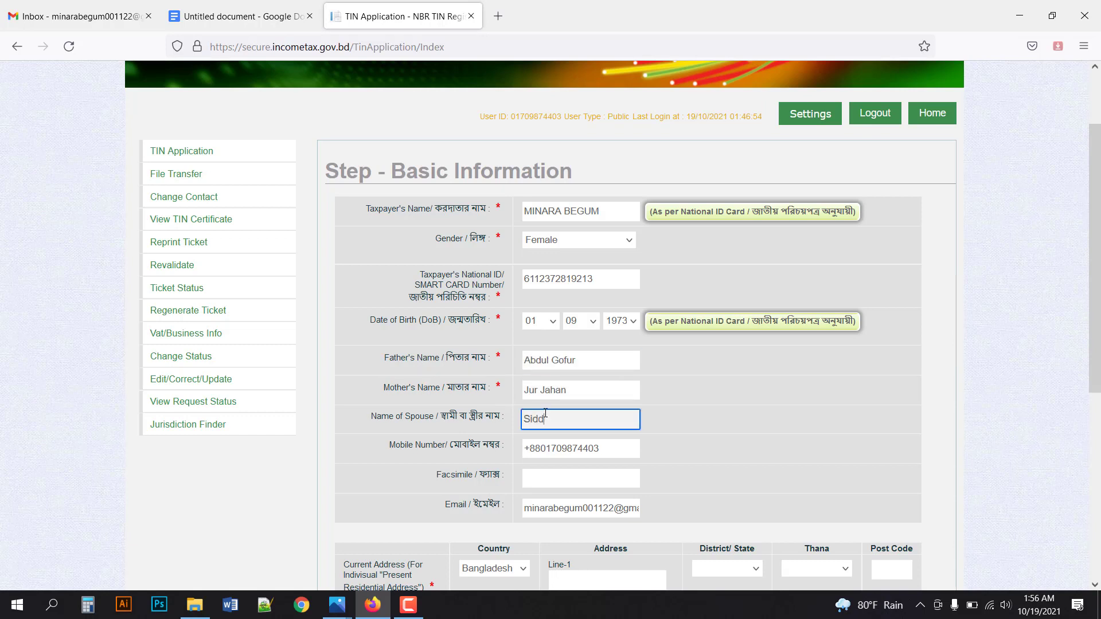
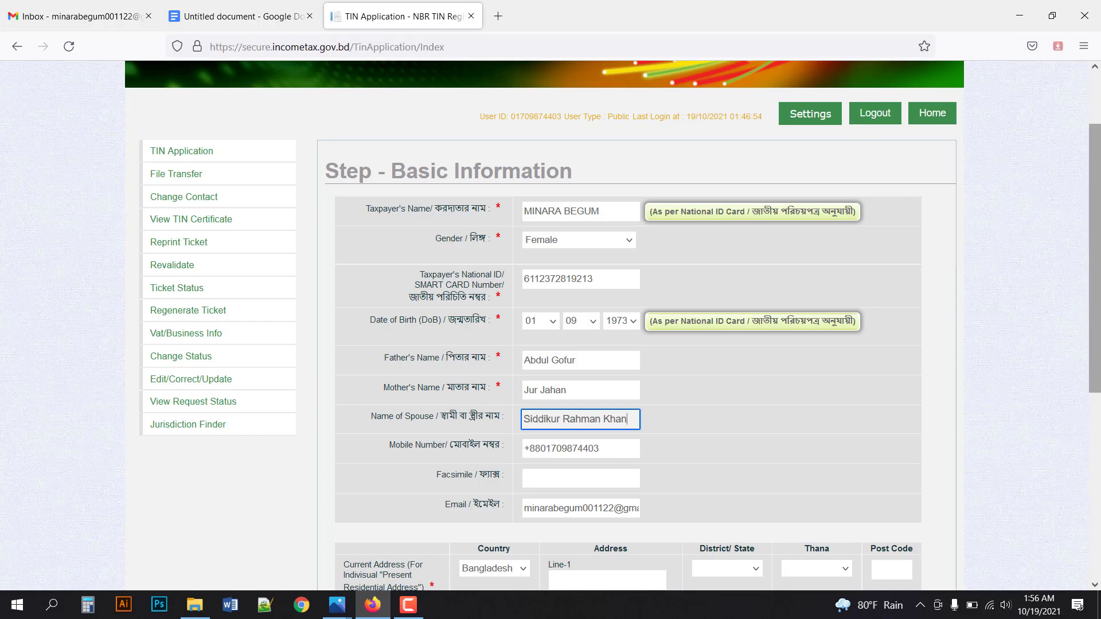
# Step: Enter the current address in Gouripur, Mymensingh, post code 2271, and copy it as the permanent address
pyautogui.scroll(-2, 546, 413)
pyautogui.press('Tab')
pyautogui.press('Tab')
pyautogui.press('Tab')
pyautogui.press('Tab')
pyautogui.press('Tab')
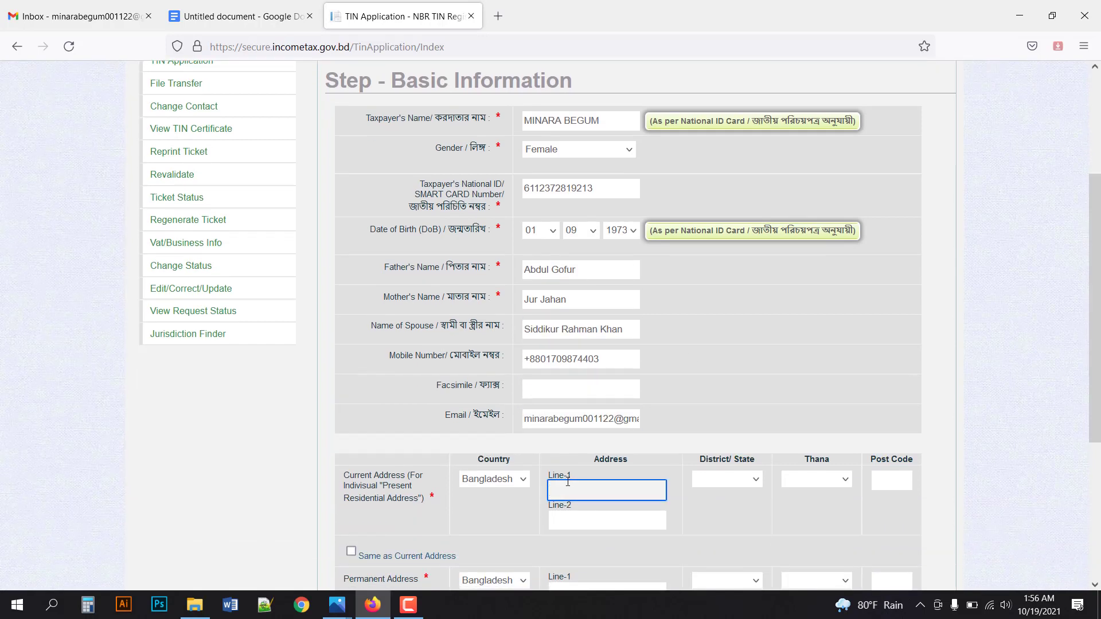
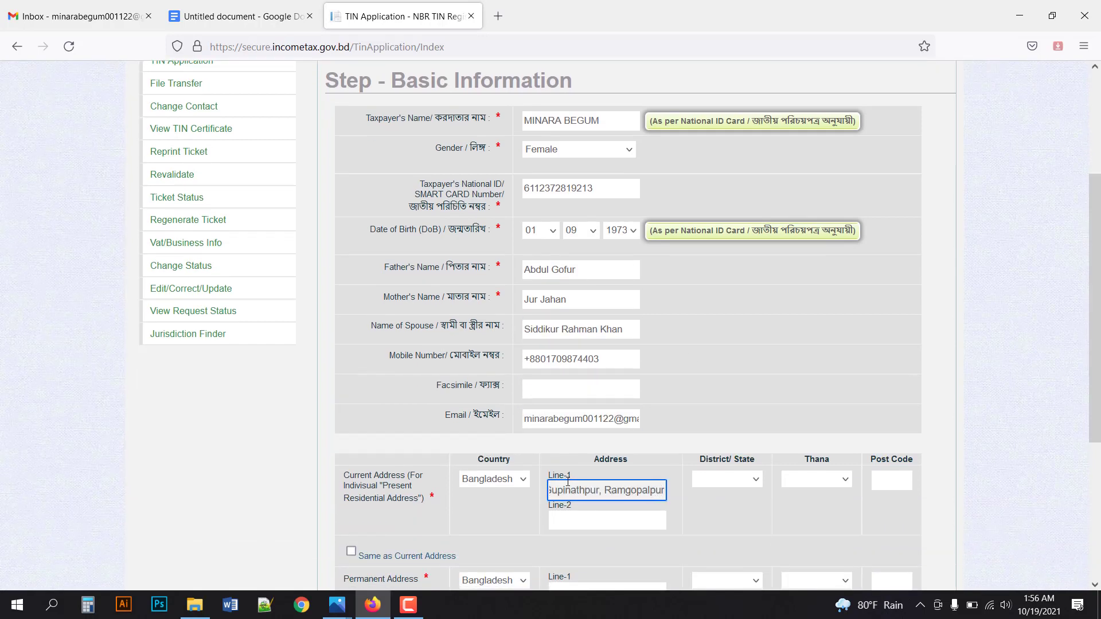
pyautogui.click(697, 476)
pyautogui.scroll(-10, 728, 298)
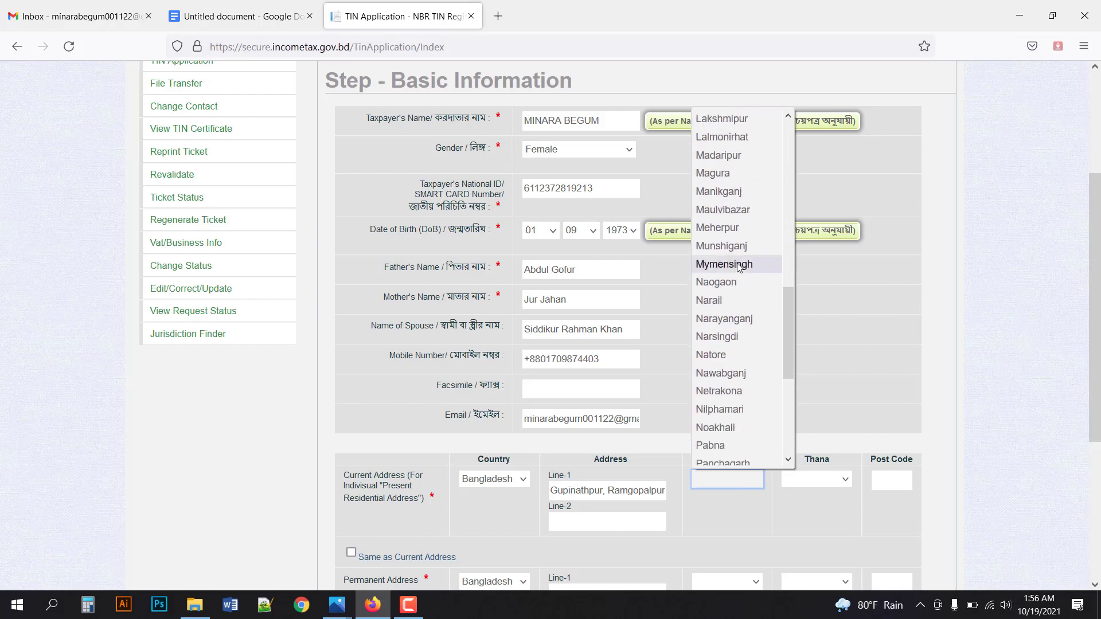
pyautogui.click(738, 264)
pyautogui.click(817, 479)
pyautogui.click(803, 274)
pyautogui.press('Tab')
pyautogui.write('2271')
pyautogui.scroll(-3, 373, 405)
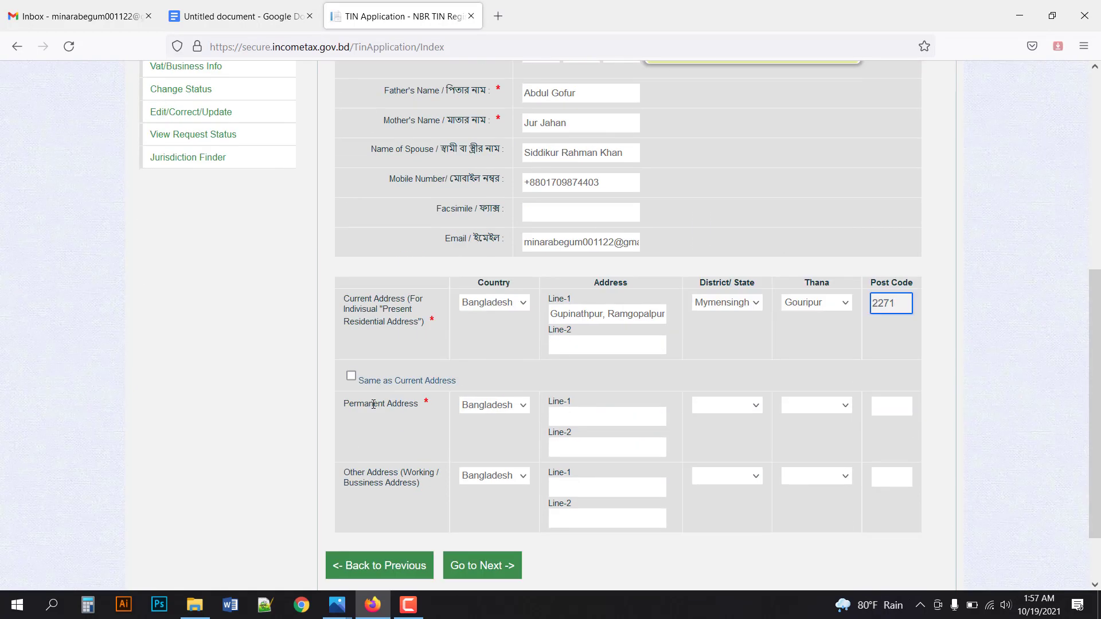
pyautogui.click(352, 376)
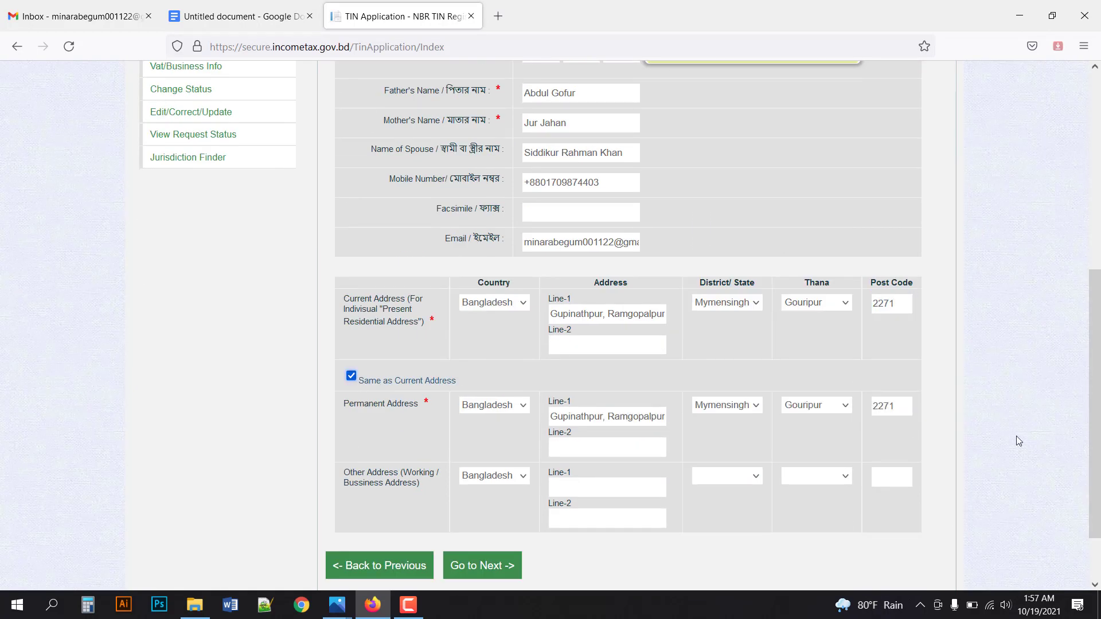
pyautogui.moveTo(1094, 386); pyautogui.dragTo(1094, 189)
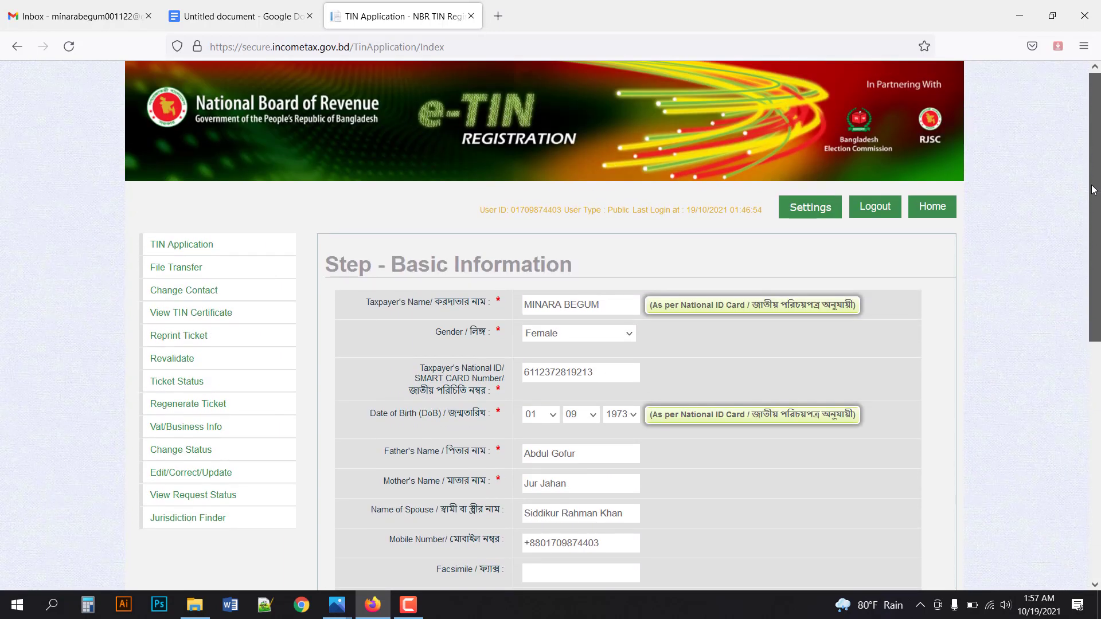
# Step: Scroll through the taxpayer details and addresses entered, then continue to the Final Preview
pyautogui.scroll(-1, 656, 278)
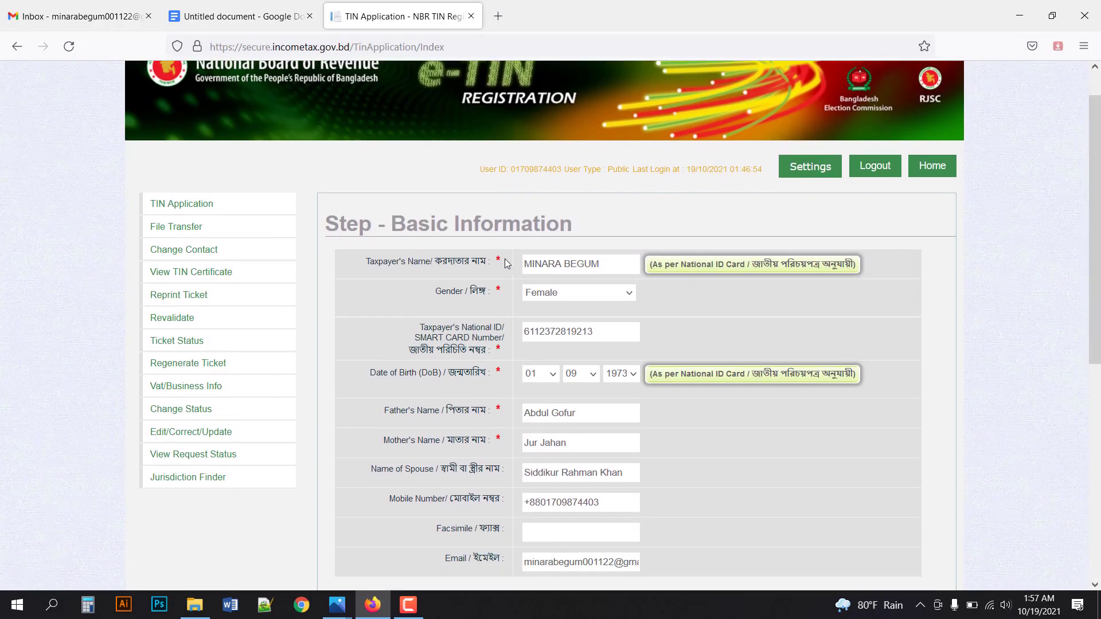
pyautogui.click(607, 266)
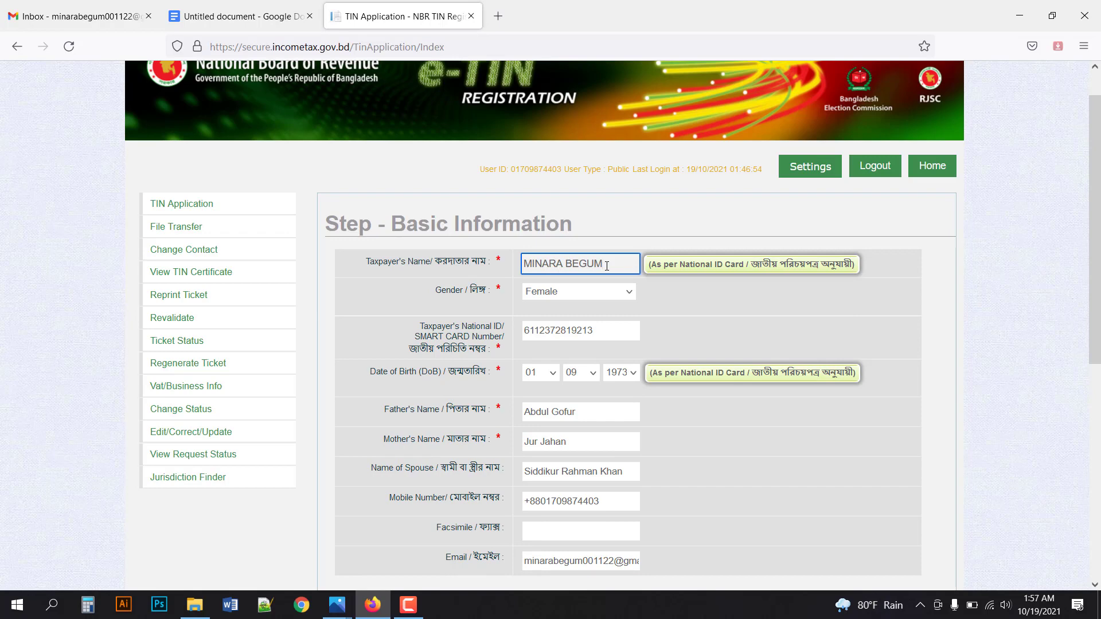
pyautogui.scroll(-6, 1071, 231)
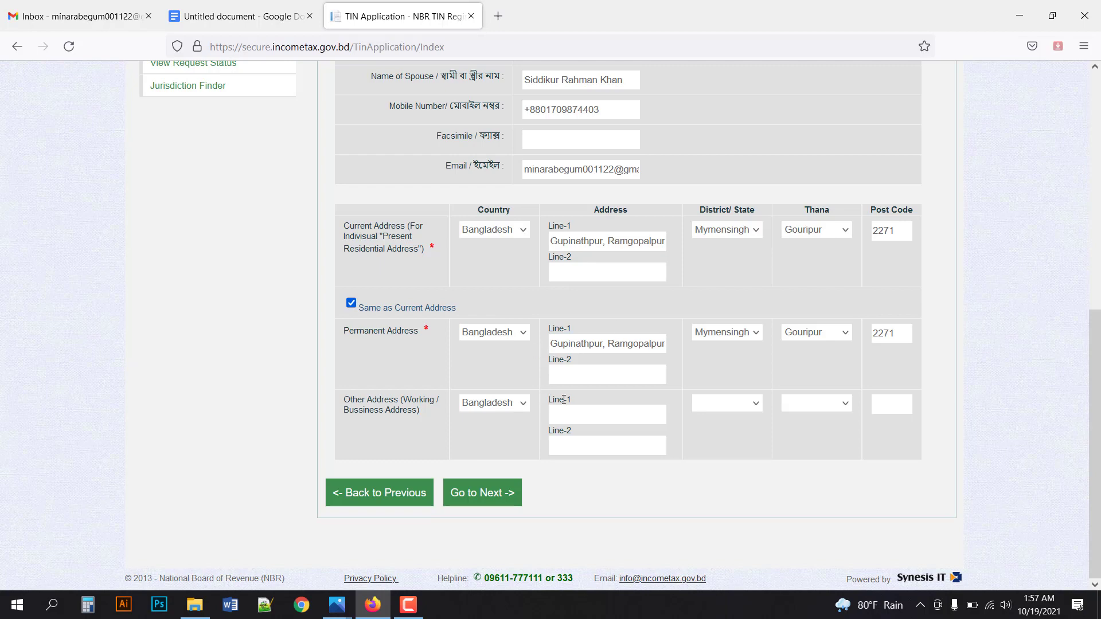
pyautogui.moveTo(1099, 361)
pyautogui.mouseDown()
pyautogui.moveTo(1100, 172)
pyautogui.moveTo(1100, 362)
pyautogui.mouseUp()
pyautogui.click(483, 496)
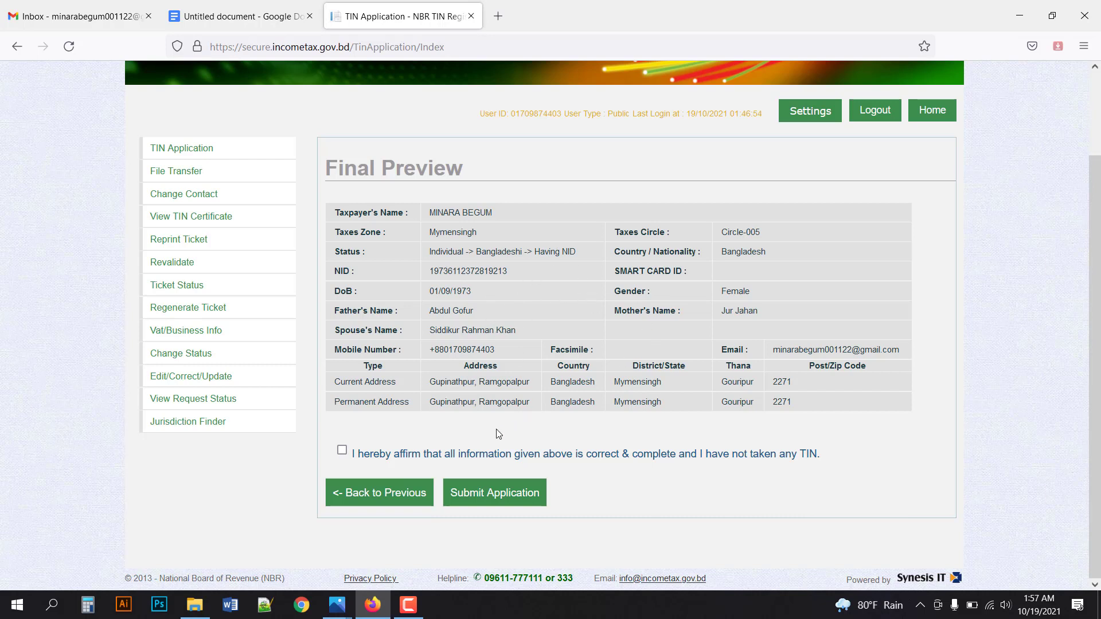
# Step: Tick the 'I hereby affirm' declaration and submit the TIN application
pyautogui.click(342, 452)
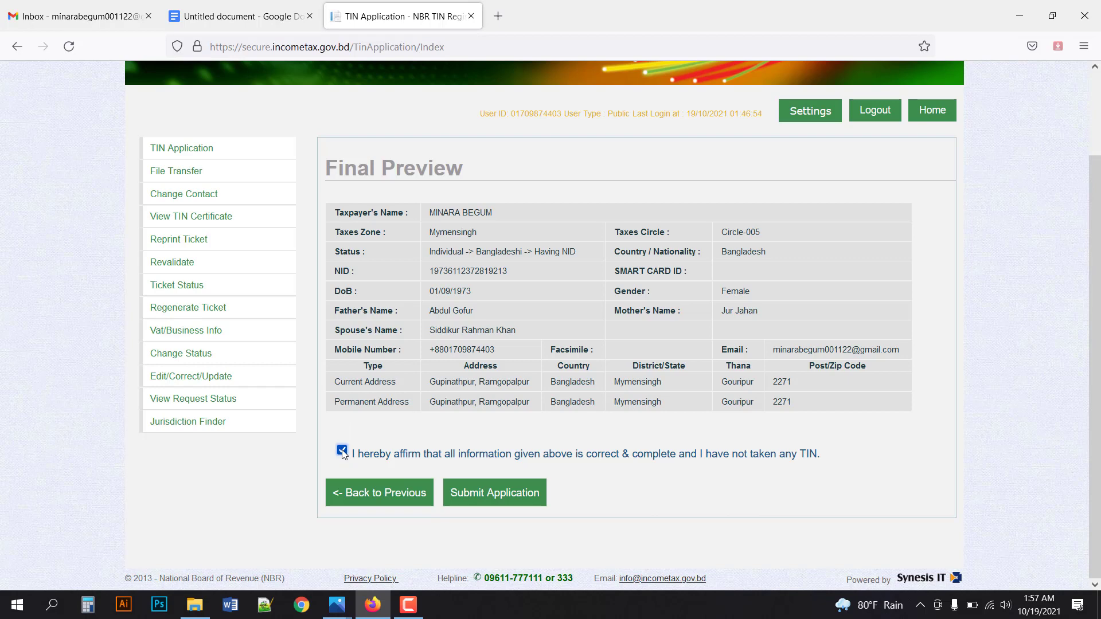
pyautogui.click(491, 495)
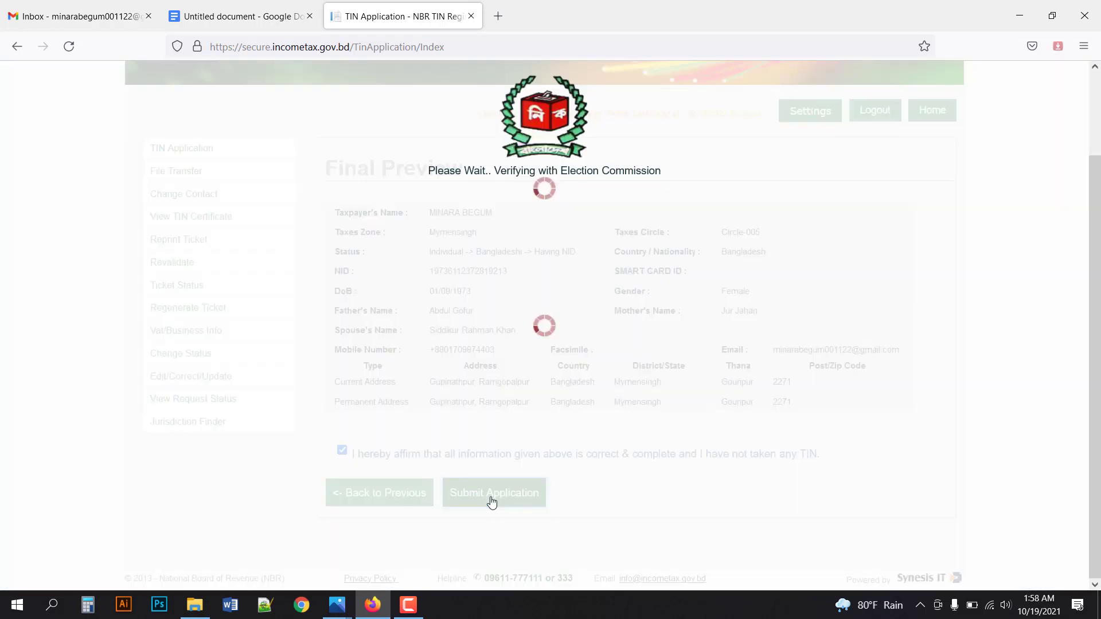
# Step: Scroll down the verification result page and open the issued TIN certificate
pyautogui.scroll(3, 487, 500)
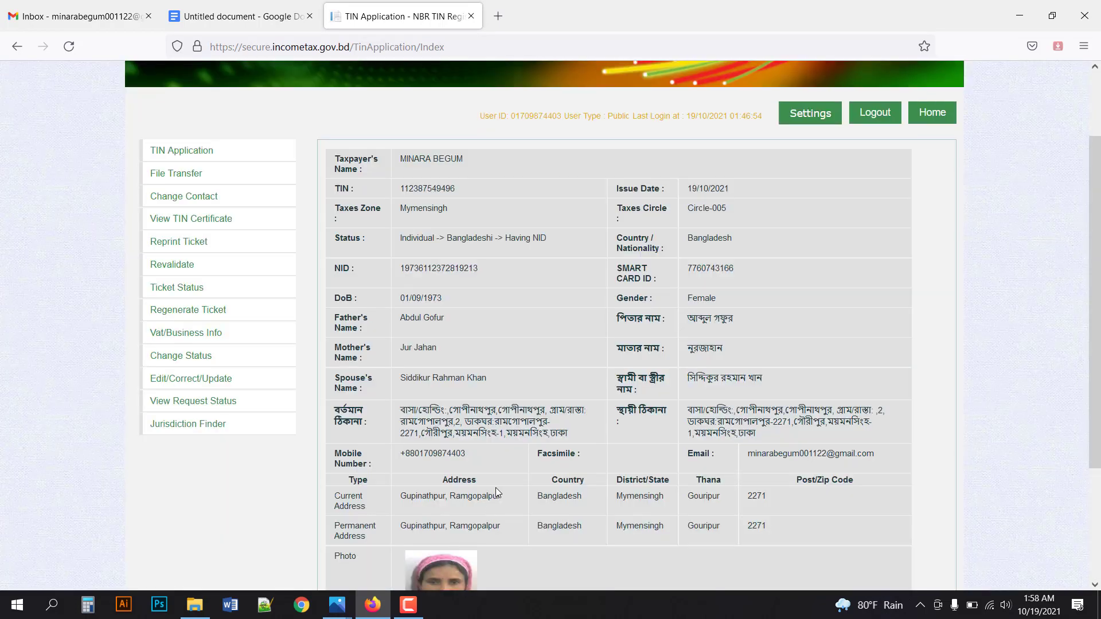
pyautogui.scroll(-2, 1094, 201)
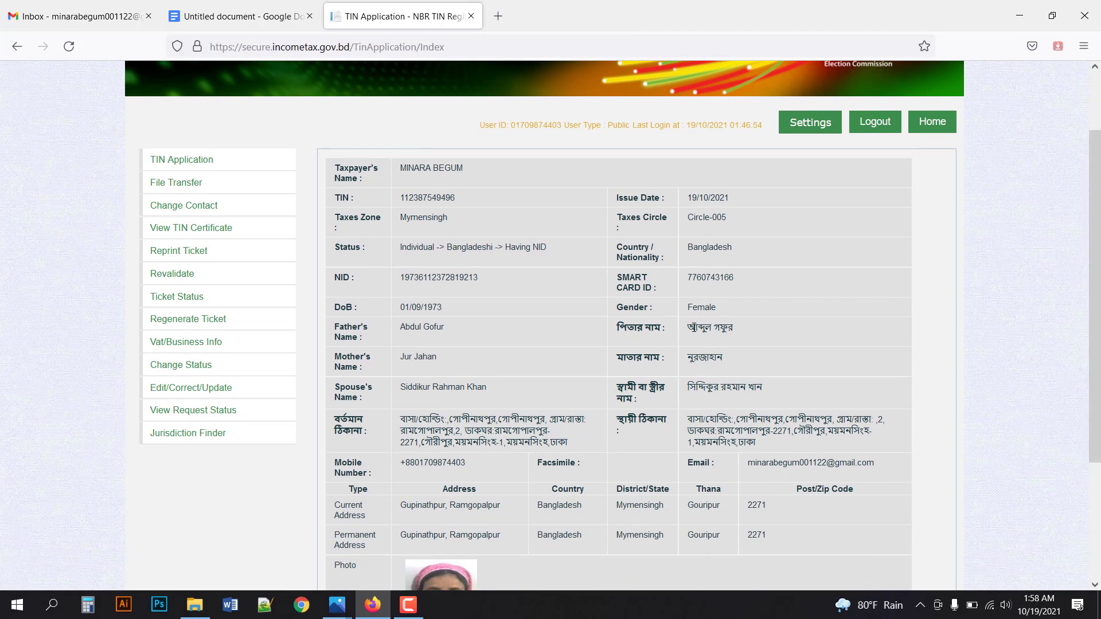
pyautogui.moveTo(688, 328); pyautogui.dragTo(733, 328)
pyautogui.scroll(-2, 1091, 271)
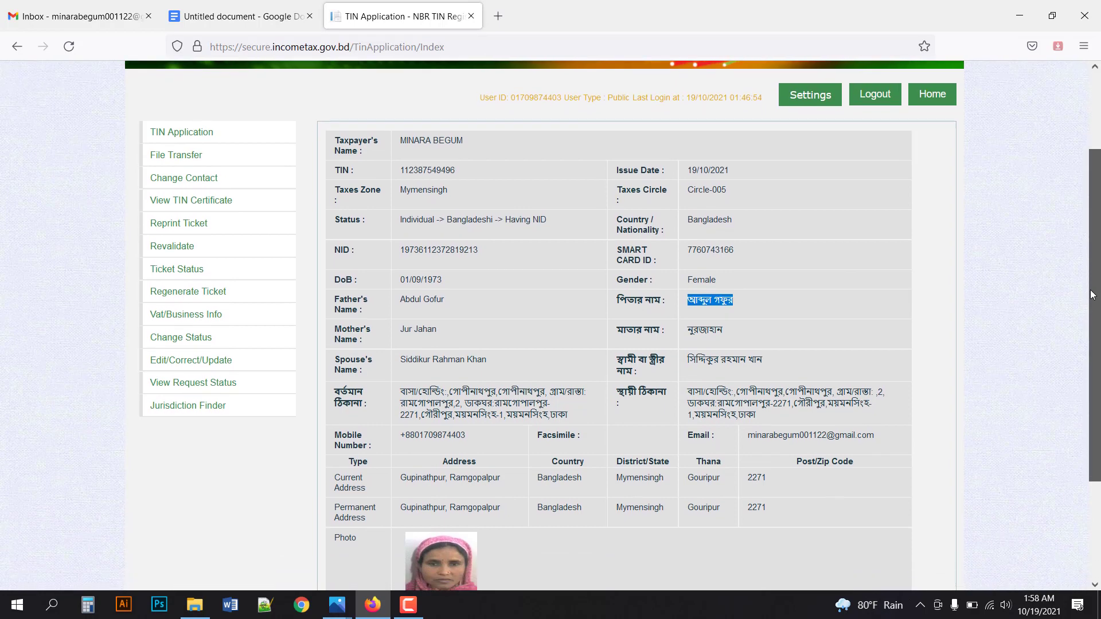
pyautogui.click(707, 512)
pyautogui.scroll(-2, 631, 505)
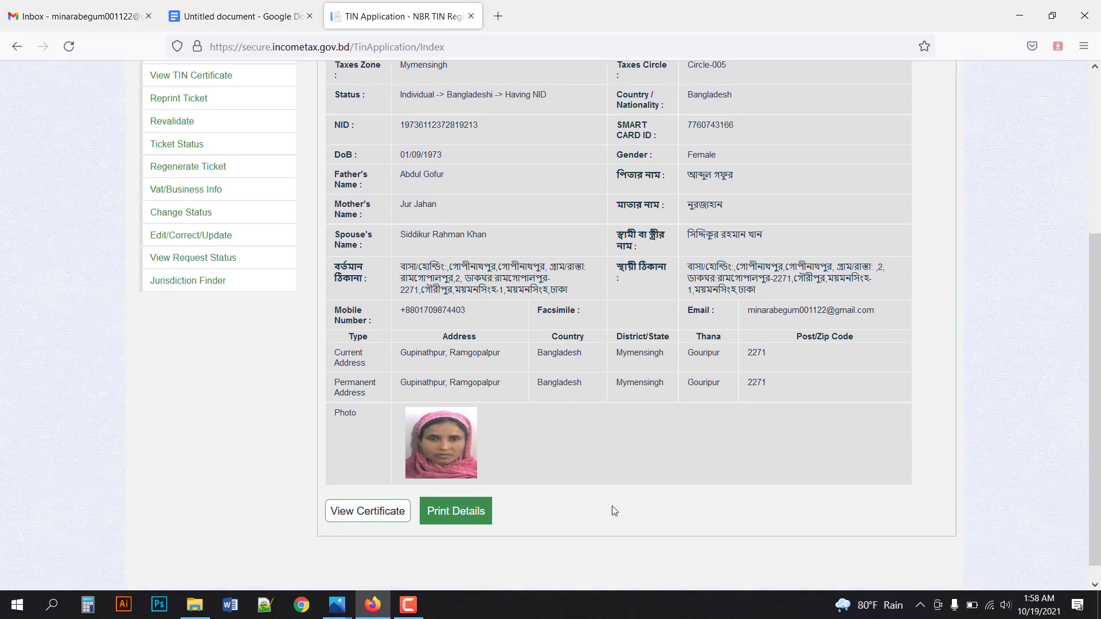
pyautogui.click(367, 515)
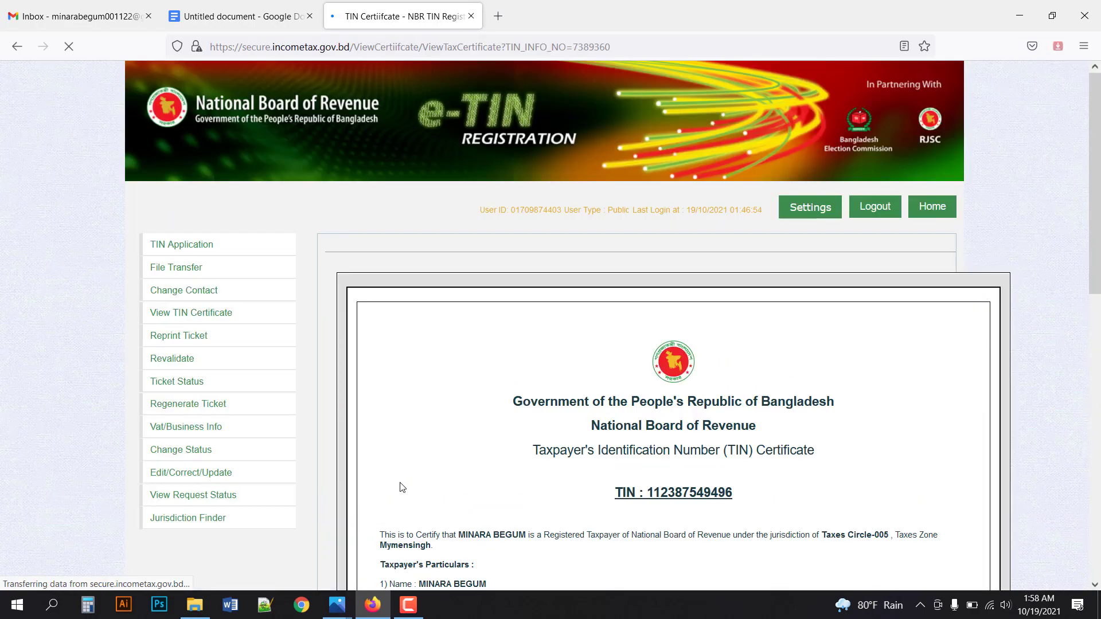
# Step: Read through the certificate, highlighting its heading and the TIN number
pyautogui.moveTo(1094, 153); pyautogui.dragTo(1094, 240)
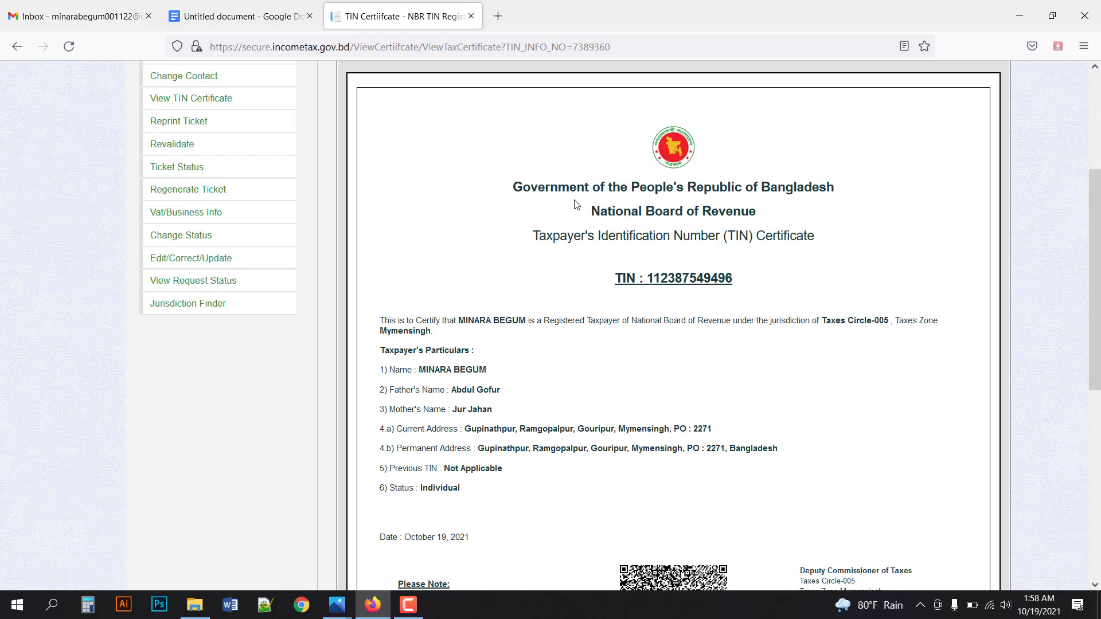
pyautogui.moveTo(1099, 208); pyautogui.dragTo(1098, 228)
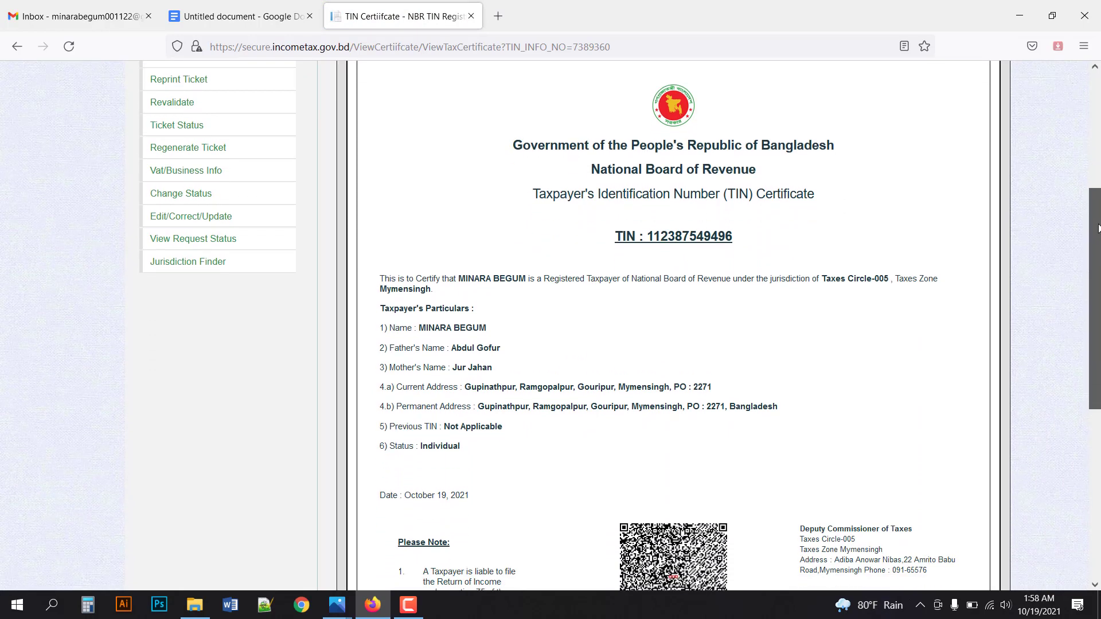
pyautogui.moveTo(733, 194); pyautogui.dragTo(820, 197)
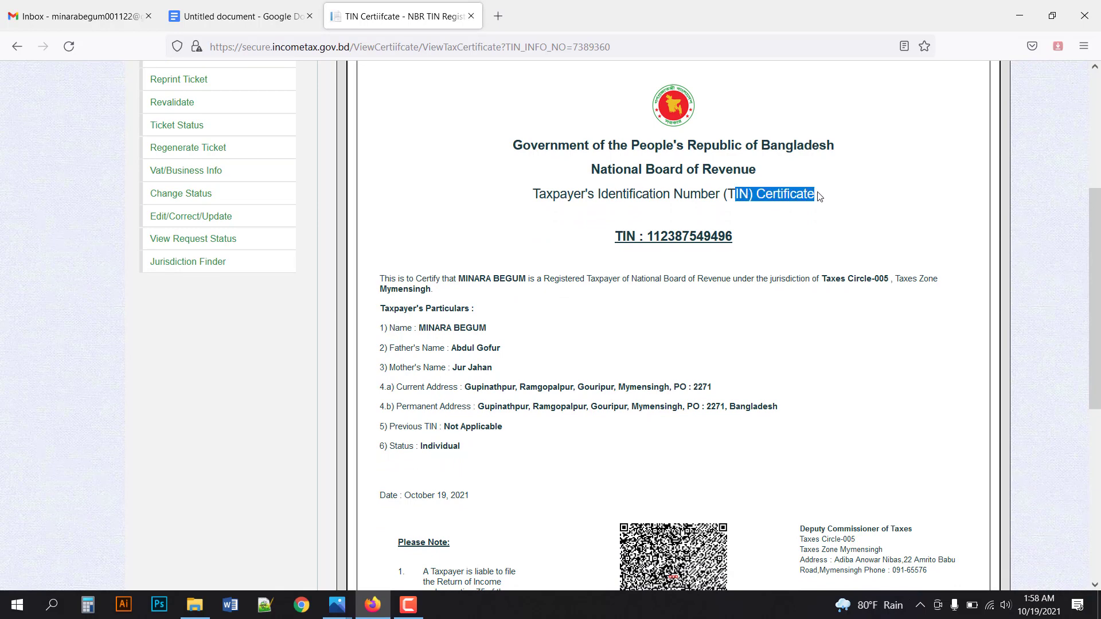
pyautogui.moveTo(740, 242); pyautogui.dragTo(645, 241)
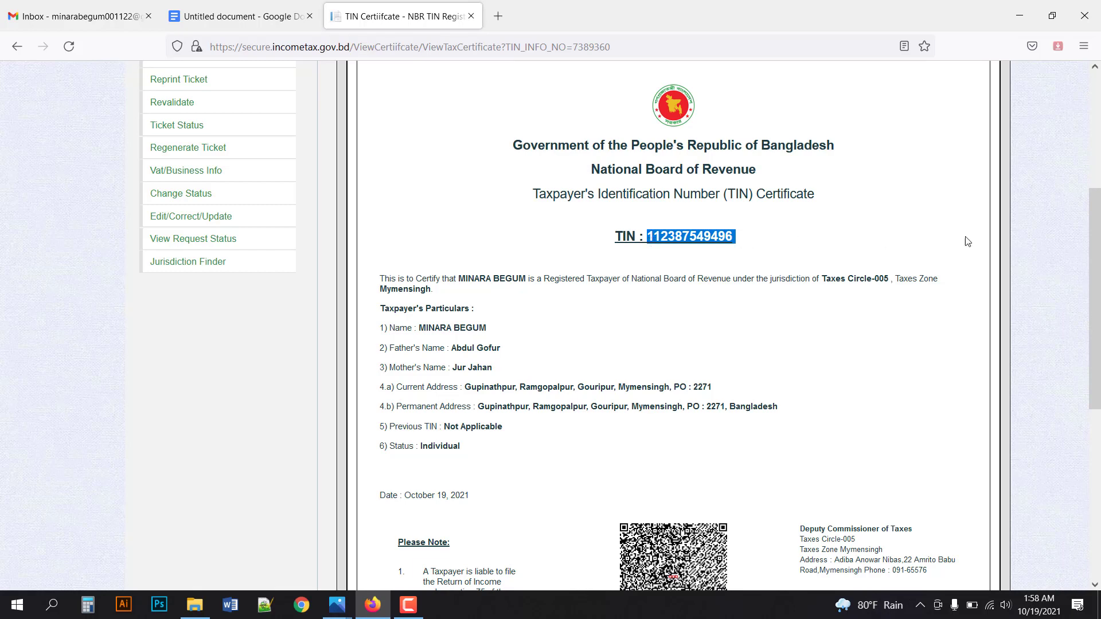
pyautogui.moveTo(1093, 240); pyautogui.dragTo(1097, 409)
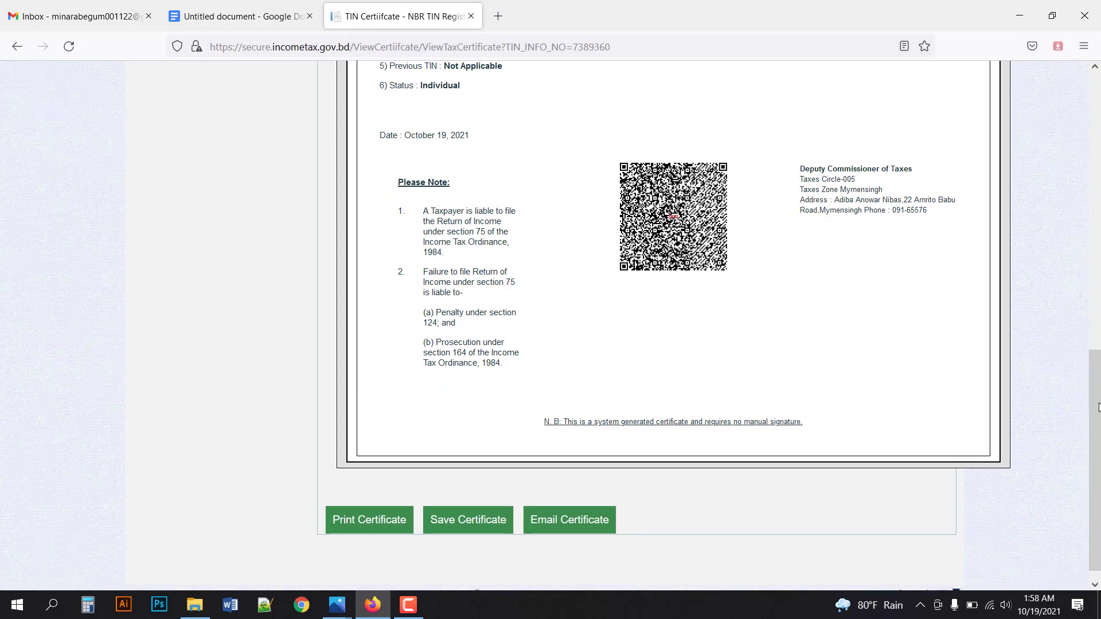
# Step: Save the TIN certificate to disk as a PDF file
pyautogui.click(455, 523)
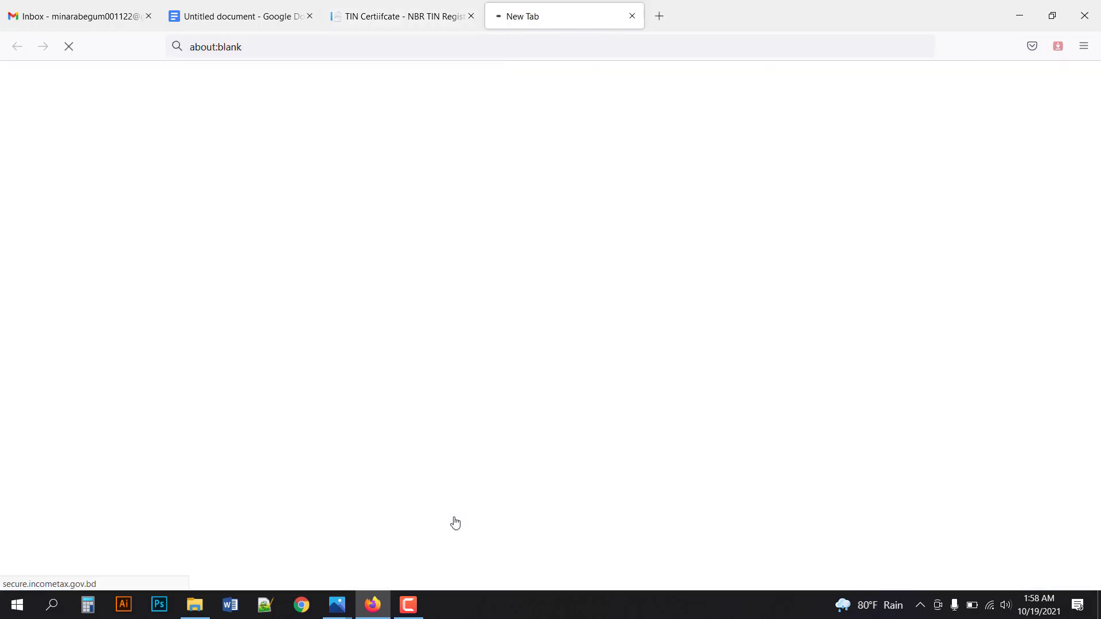
pyautogui.click(423, 344)
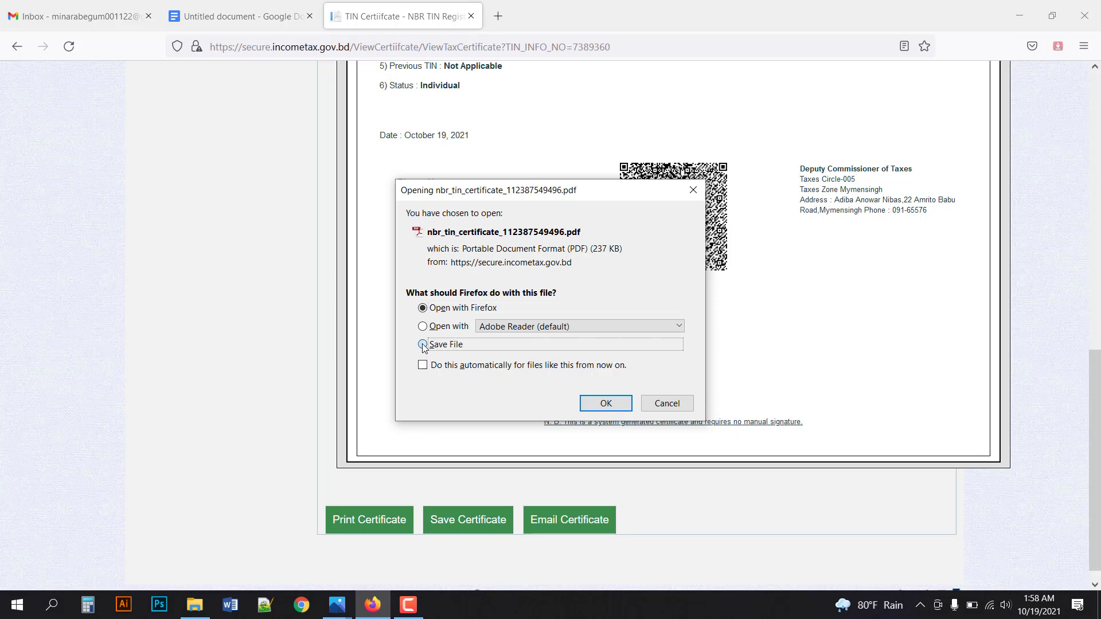
pyautogui.click(597, 403)
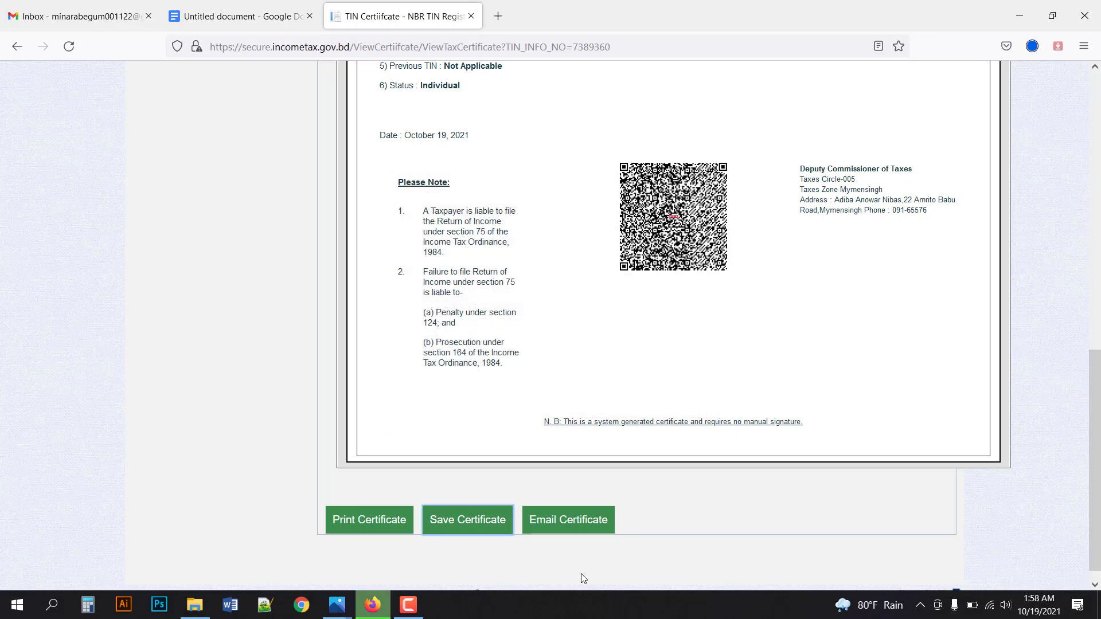
# Step: Open the Send Email page for the certificate, then return to the certificate tab
pyautogui.click(561, 524)
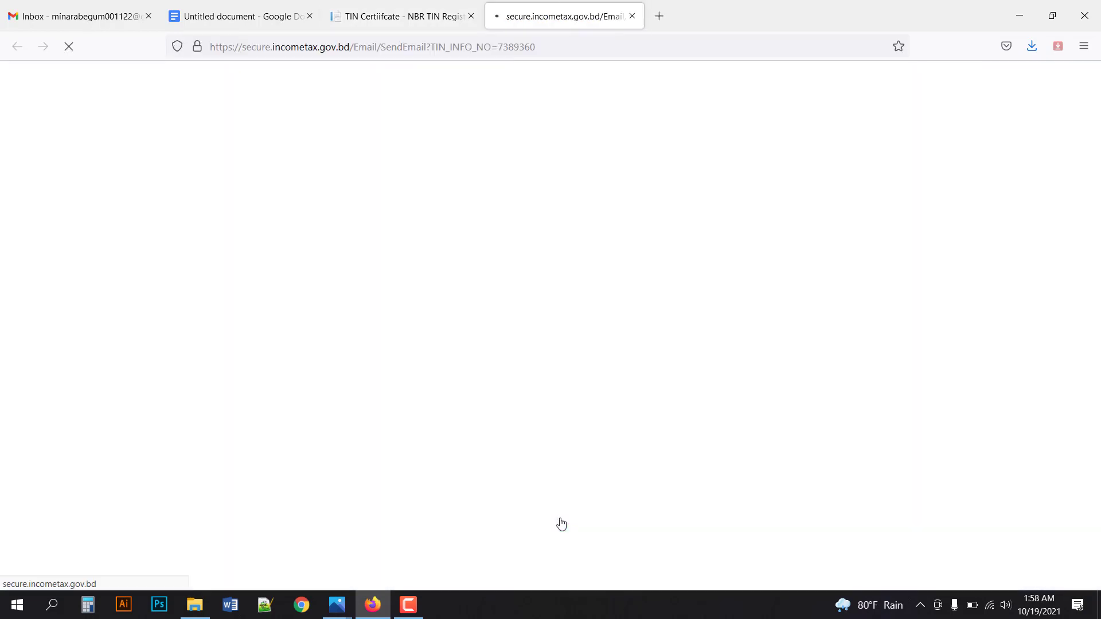
pyautogui.click(663, 295)
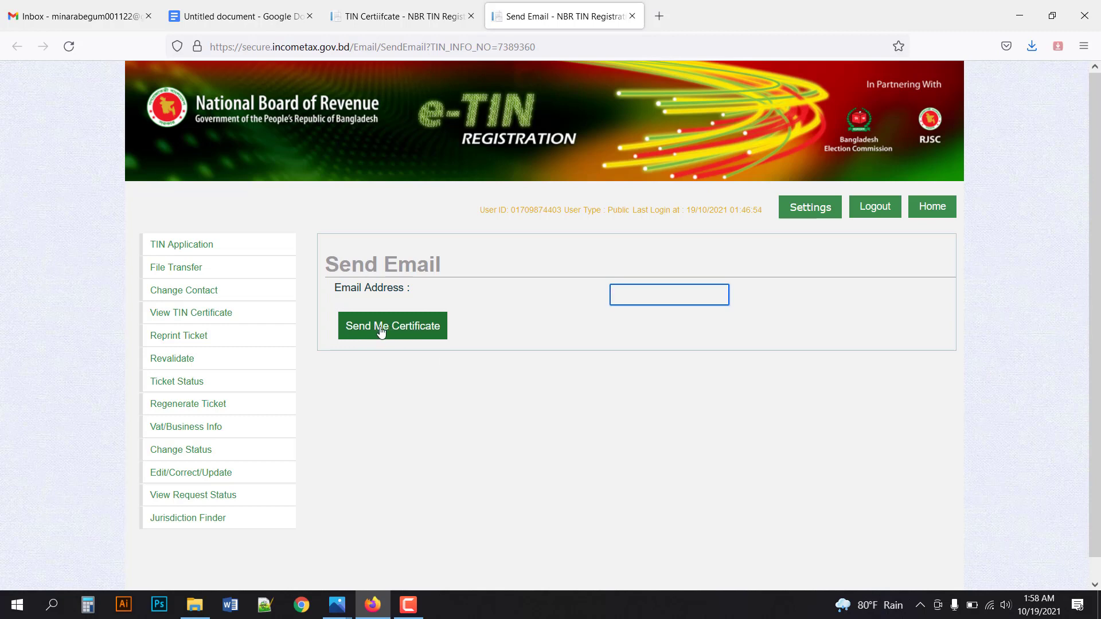
pyautogui.click(367, 19)
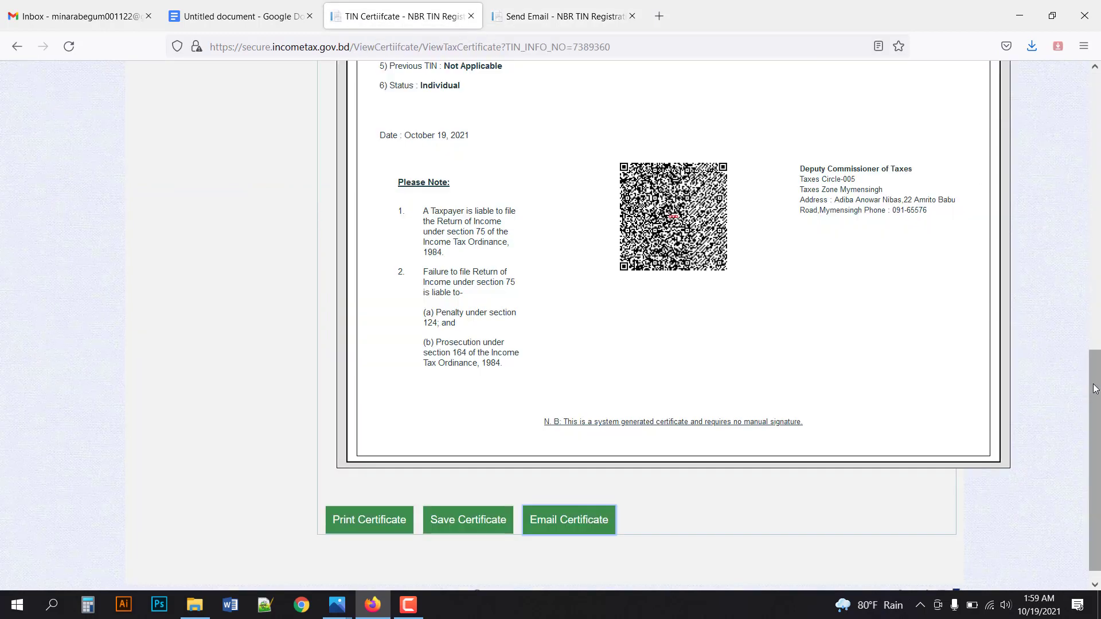
pyautogui.moveTo(1096, 389); pyautogui.dragTo(1078, 93)
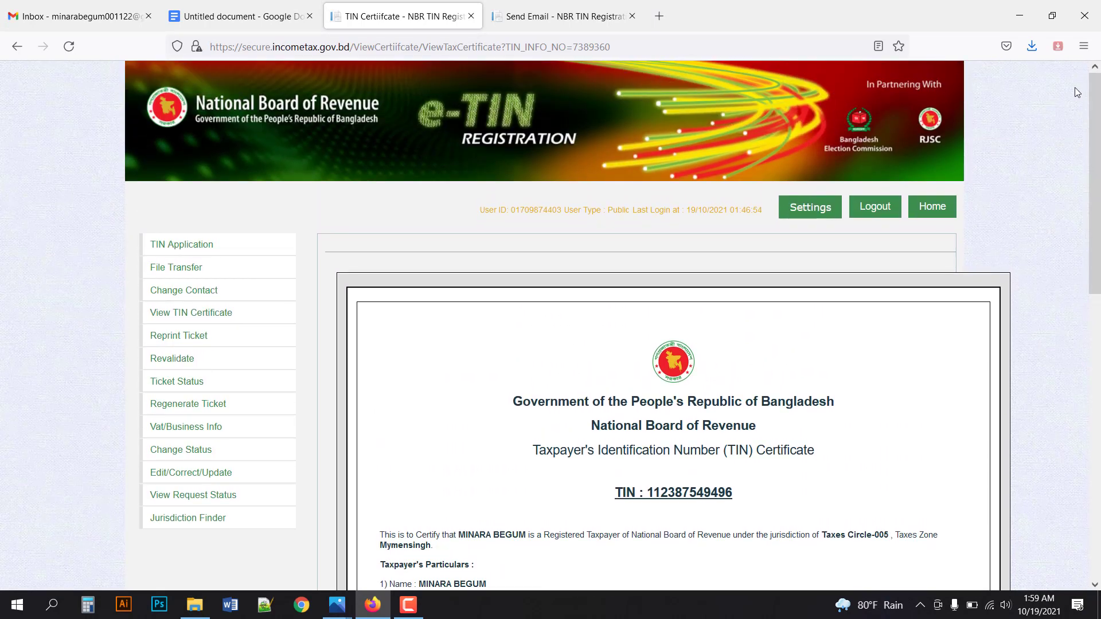